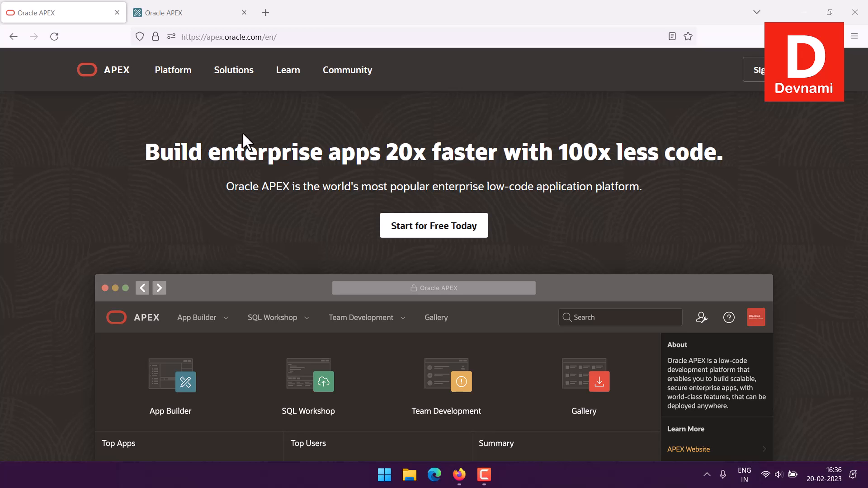
# Open the APEX Getting Started guide and read its free workspace, Free Tier and download options.
pyautogui.click(431, 228)
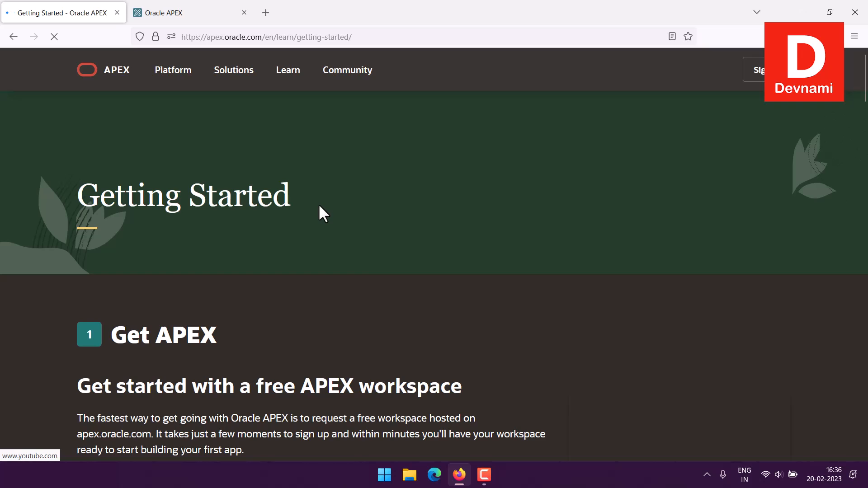
pyautogui.scroll(-10, 83, 193)
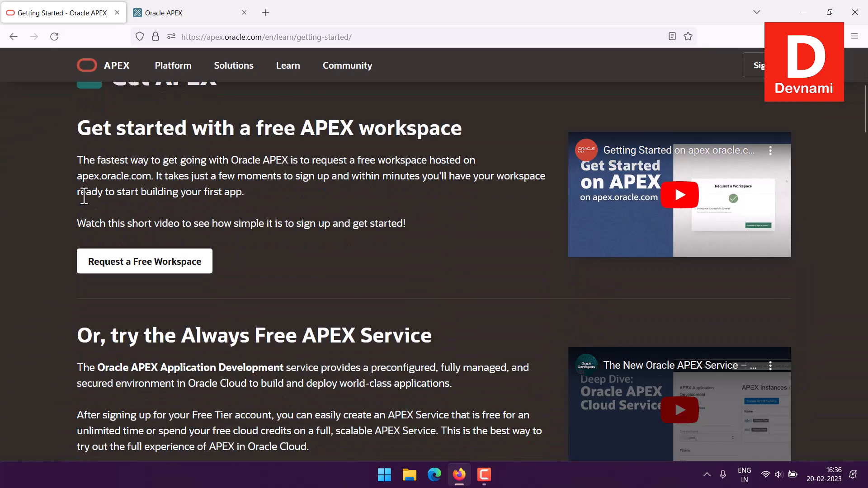
pyautogui.scroll(3, 83, 192)
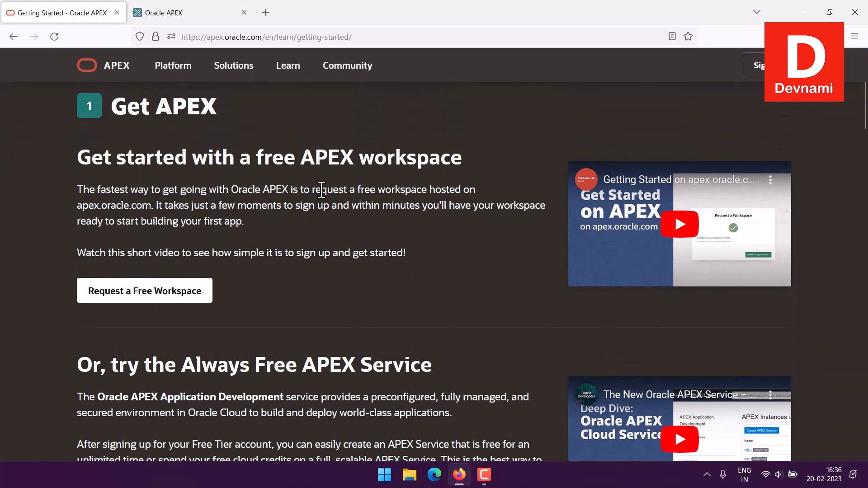
pyautogui.moveTo(301, 157); pyautogui.dragTo(424, 251)
pyautogui.click(424, 251)
pyautogui.scroll(-2, 469, 186)
pyautogui.scroll(-2, 471, 186)
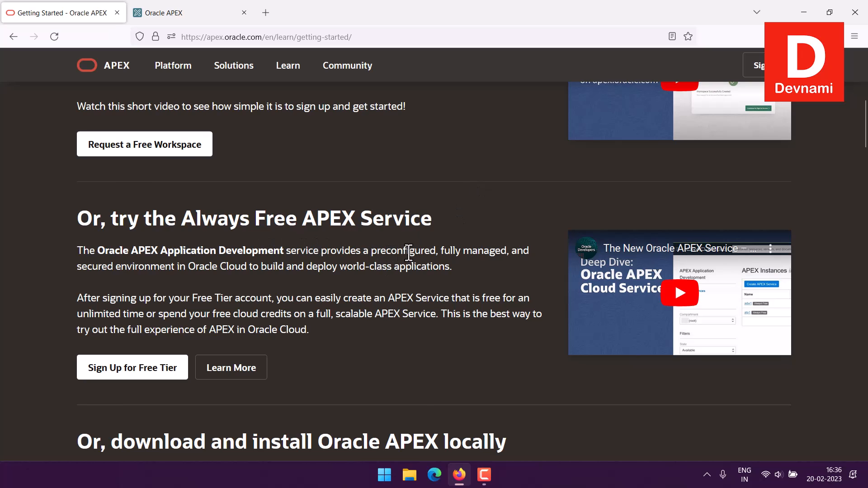
pyautogui.scroll(-6, 409, 253)
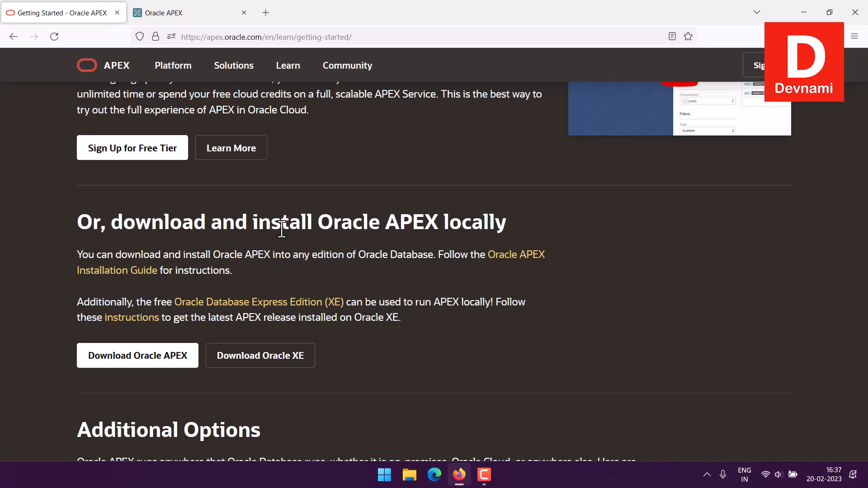
pyautogui.scroll(10, 281, 229)
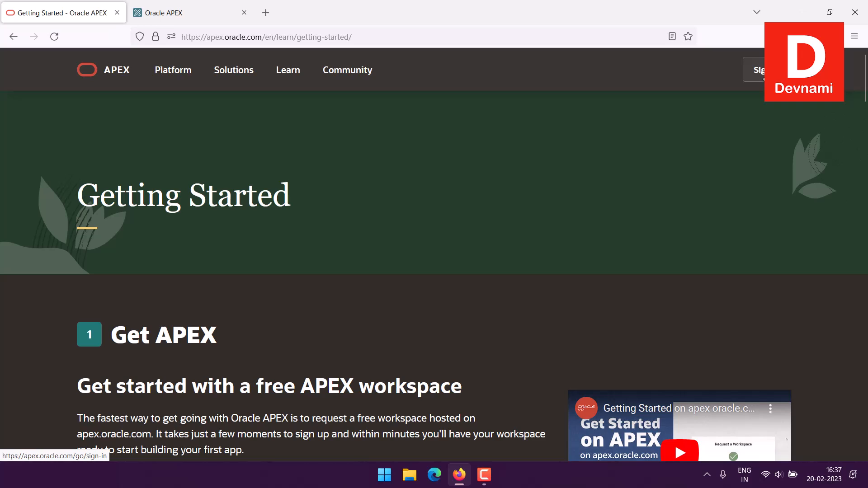
# Switch to the APEX workspace and open App Builder's Create an Application page.
pyautogui.click(181, 7)
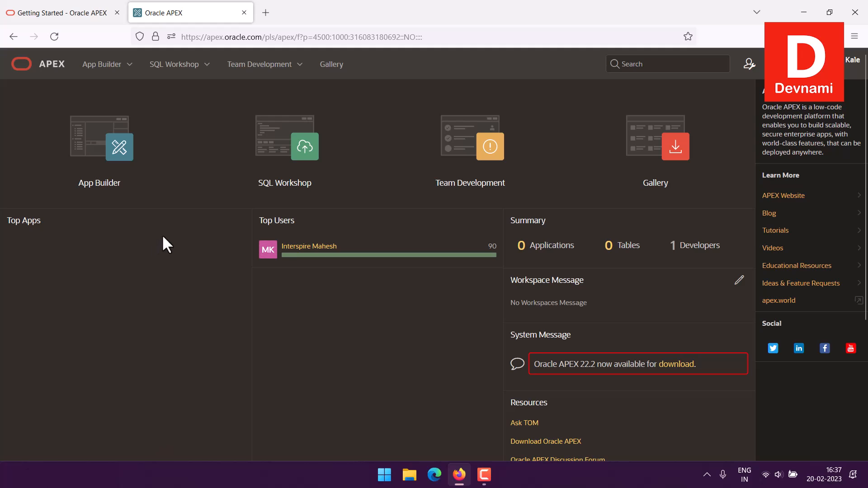
pyautogui.click(133, 198)
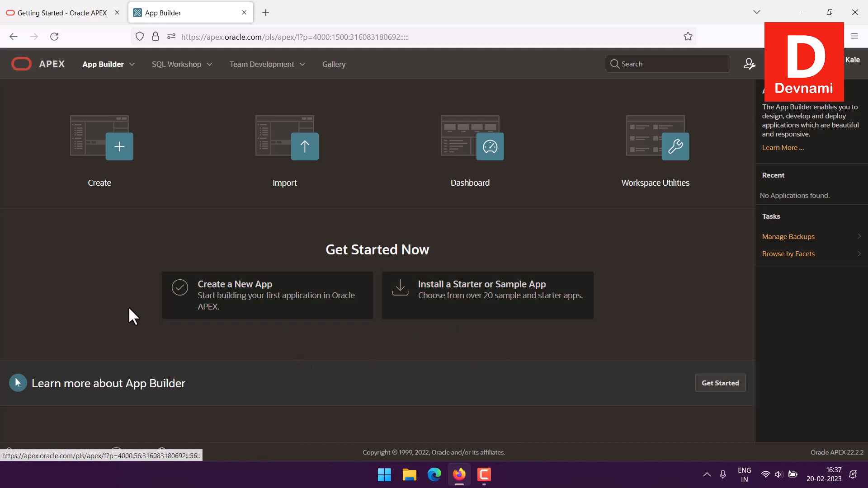
pyautogui.click(95, 186)
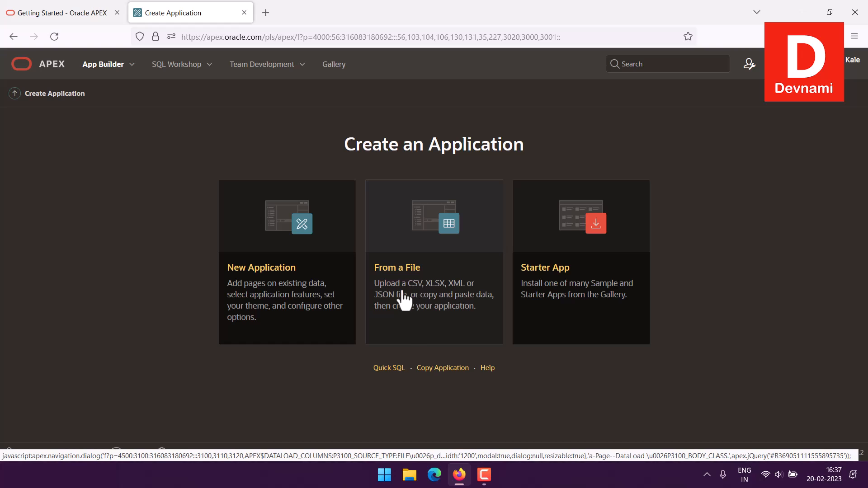
# Create an application from a file, uploading D:\Files\hrdata.xlsx.
pyautogui.click(420, 296)
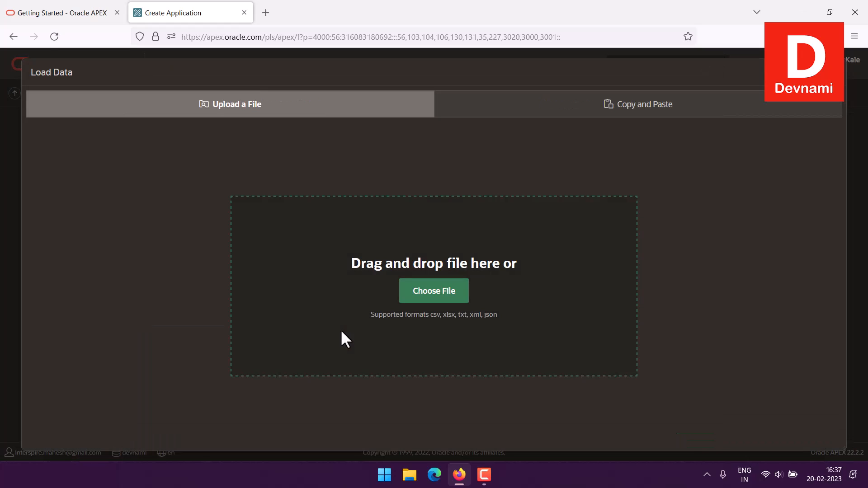
pyautogui.click(416, 296)
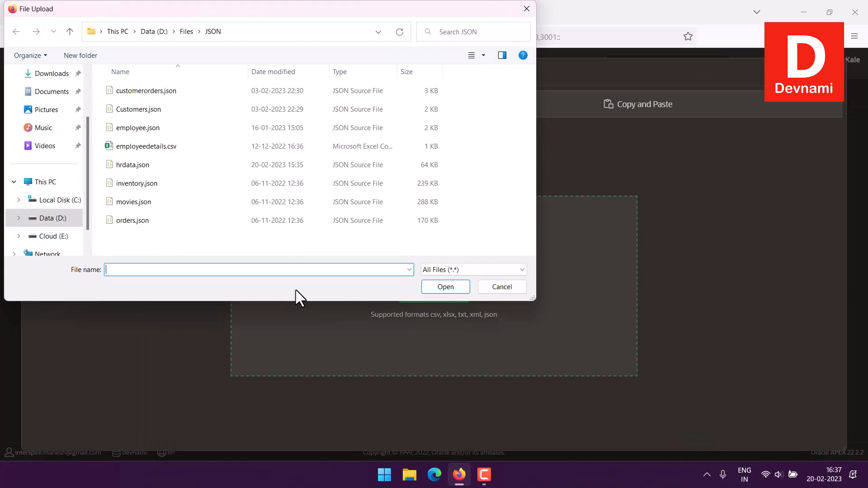
pyautogui.click(184, 32)
pyautogui.scroll(-1, 480, 123)
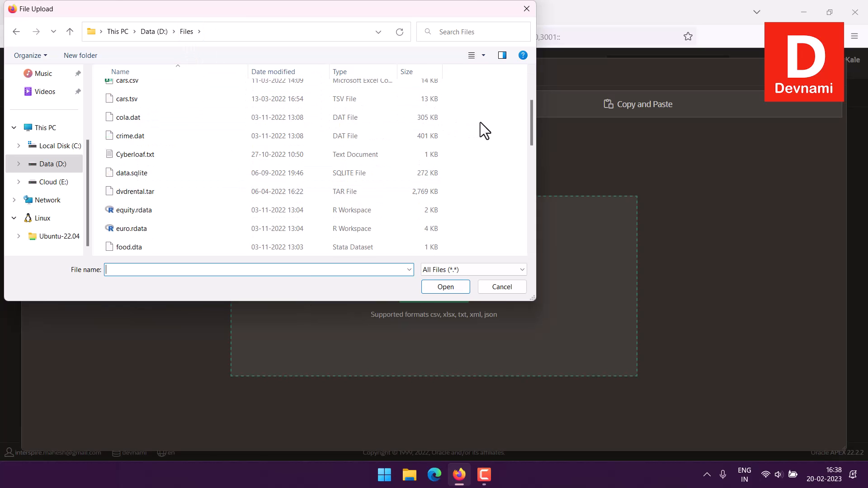
pyautogui.scroll(-2, 480, 123)
pyautogui.click(145, 172)
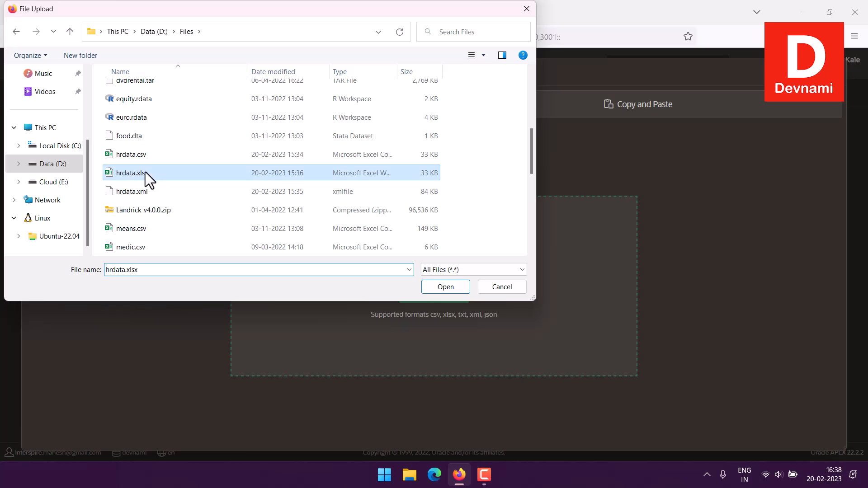
pyautogui.press('Return')
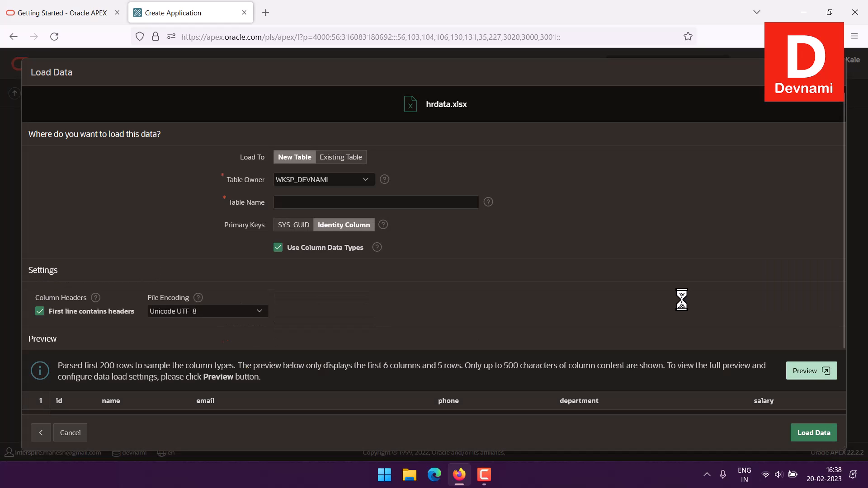
# Name the new table HRDATA and load the spreadsheet's 500 rows into it.
pyautogui.click(284, 204)
pyautogui.write('HRDATA')
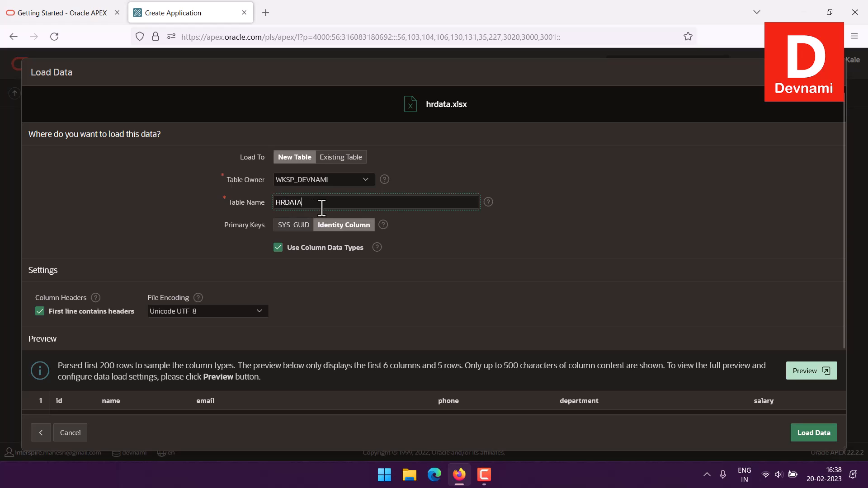
pyautogui.click(260, 206)
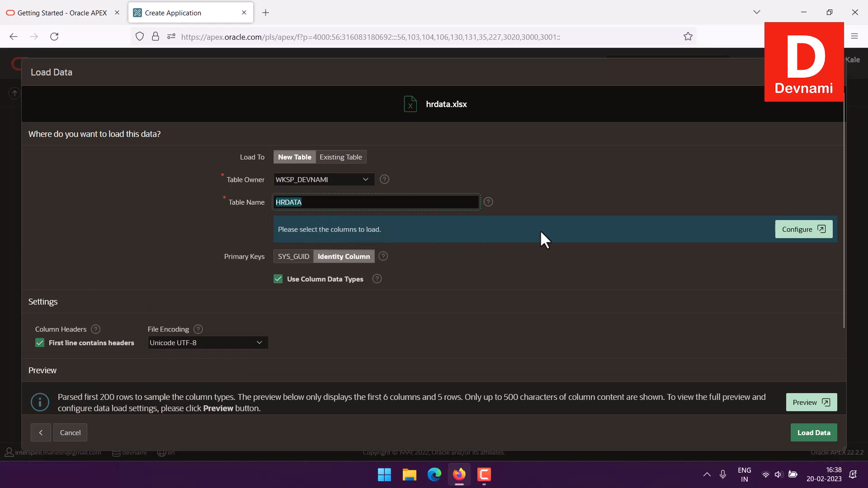
pyautogui.scroll(-3, 642, 235)
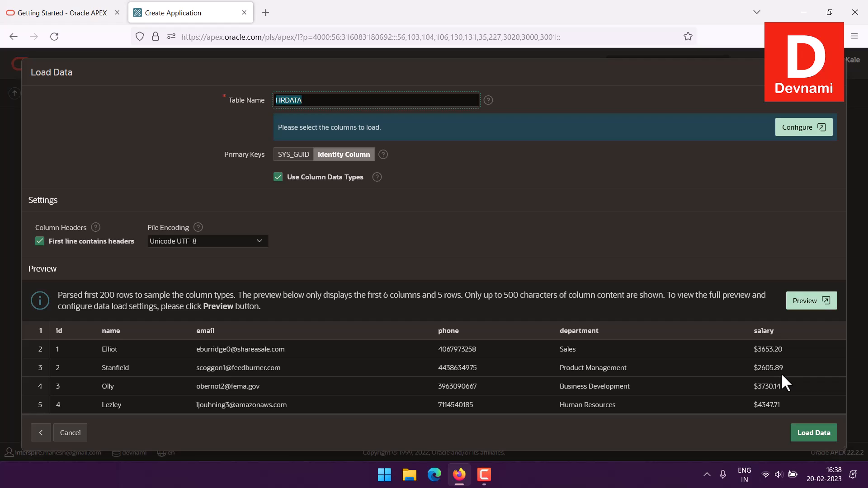
pyautogui.click(603, 231)
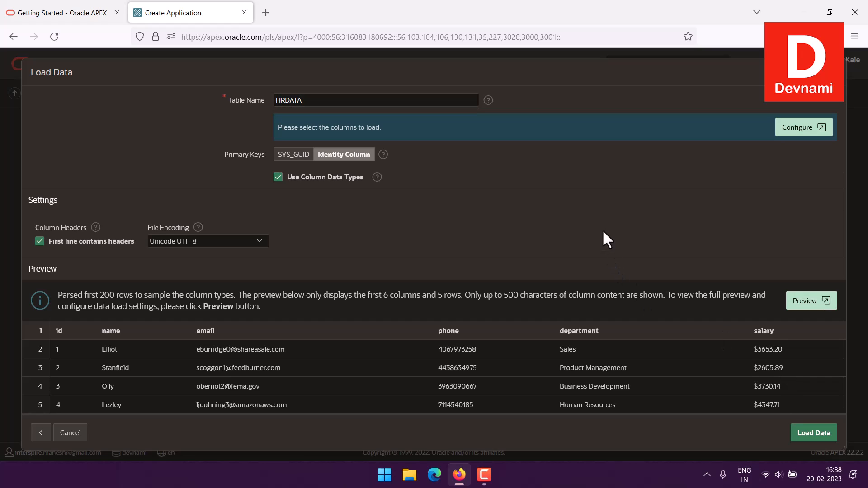
pyautogui.click(820, 429)
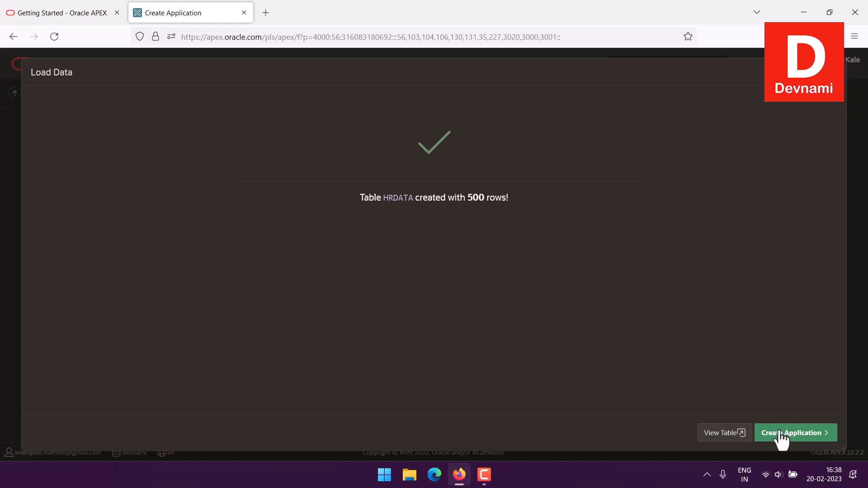
# View HRDATA's seven columns in Object Browser, then choose Create App on that table.
pyautogui.rightClick(720, 433)
pyautogui.press('Escape')
pyautogui.click(717, 434)
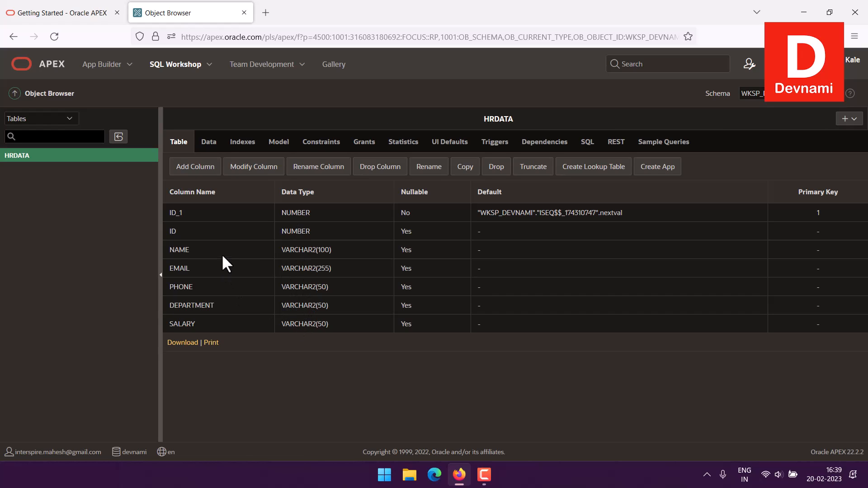
pyautogui.click(658, 167)
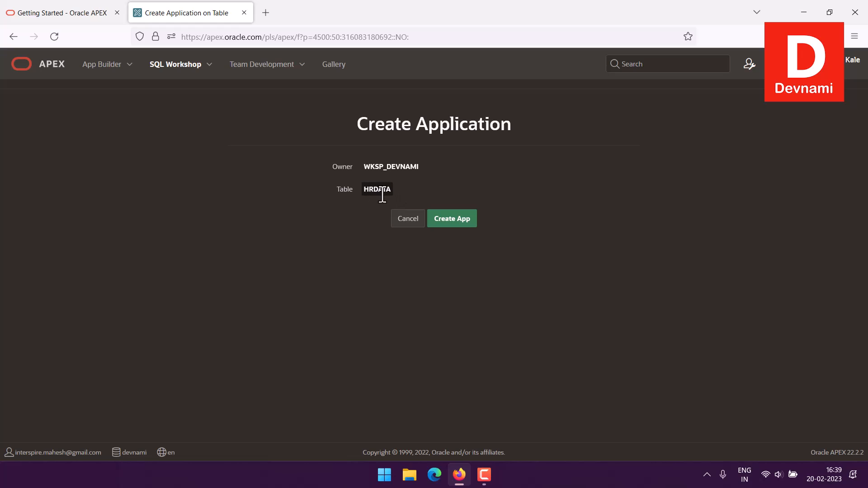
# Confirm creating the app on HRDATA and name the application HRDATA.
pyautogui.click(464, 215)
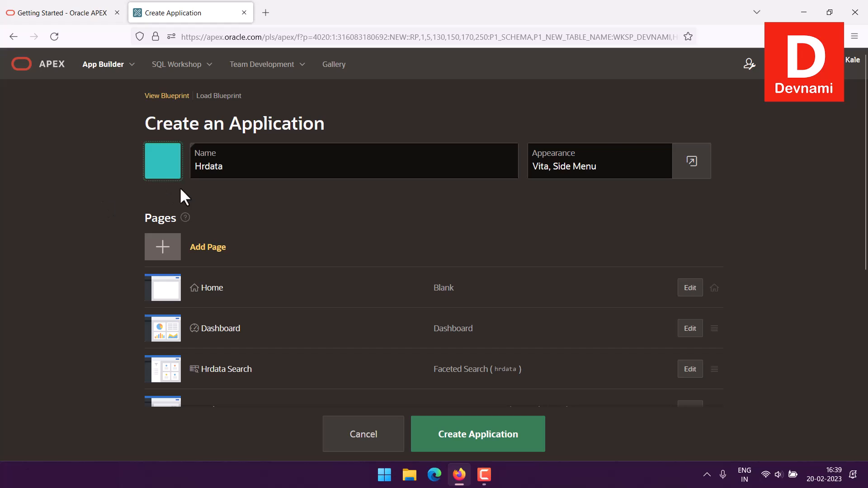
pyautogui.moveTo(202, 166); pyautogui.dragTo(326, 201)
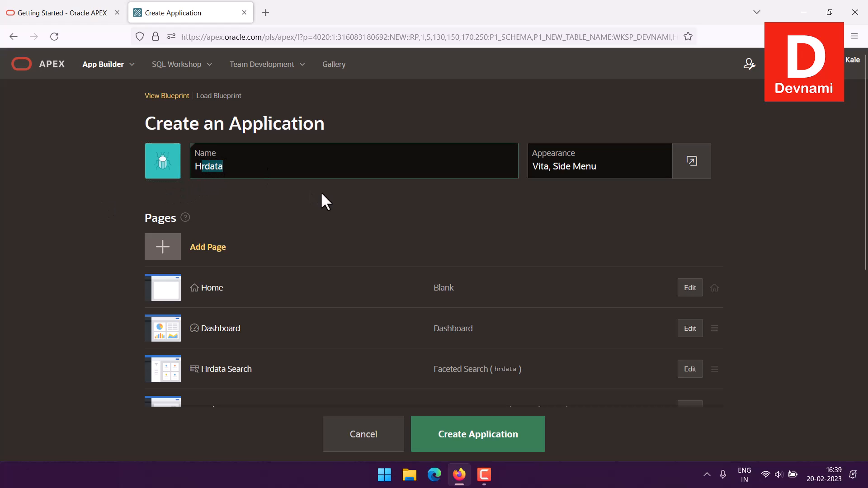
pyautogui.hotkey('ctrl', 'a')
pyautogui.write('HRDATA')
# Give the application a green database icon and save it.
pyautogui.click(169, 166)
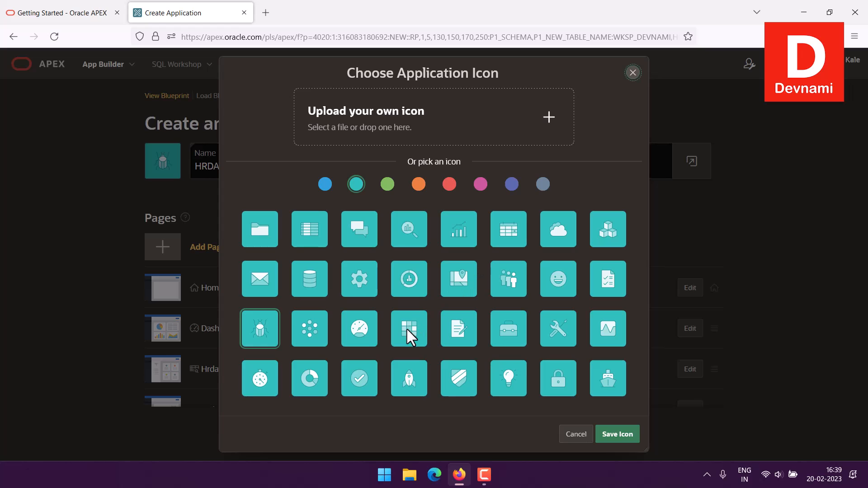
pyautogui.click(303, 284)
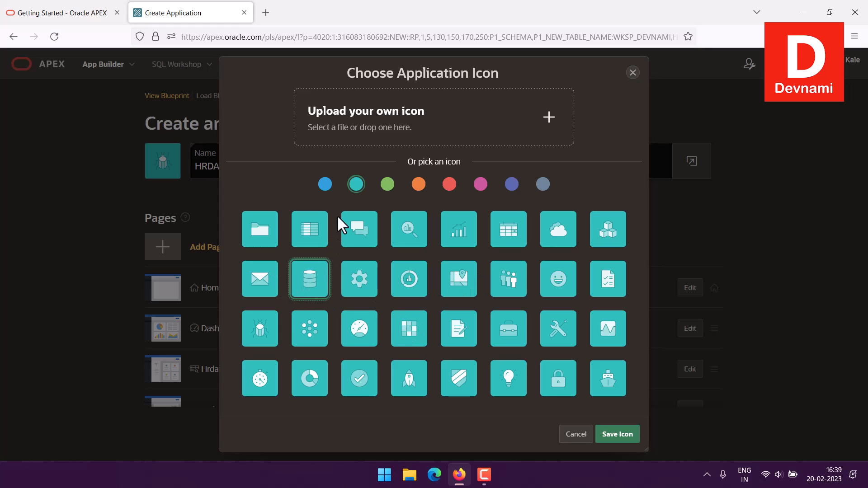
pyautogui.click(388, 184)
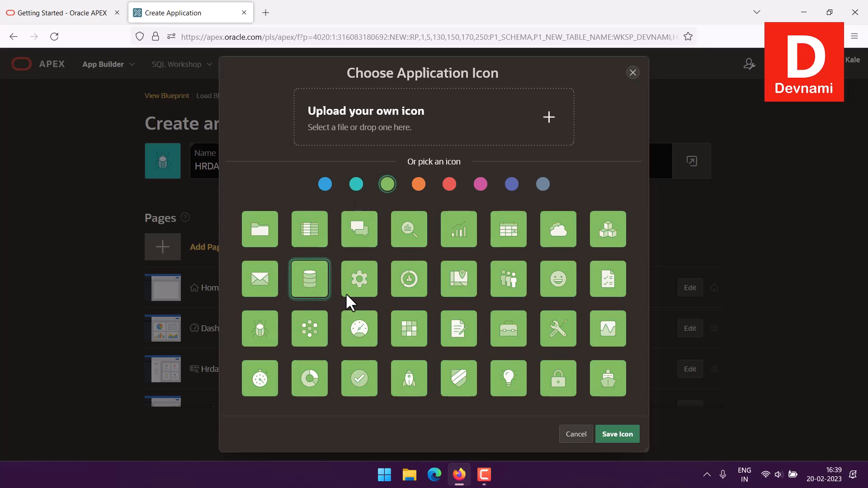
pyautogui.click(615, 436)
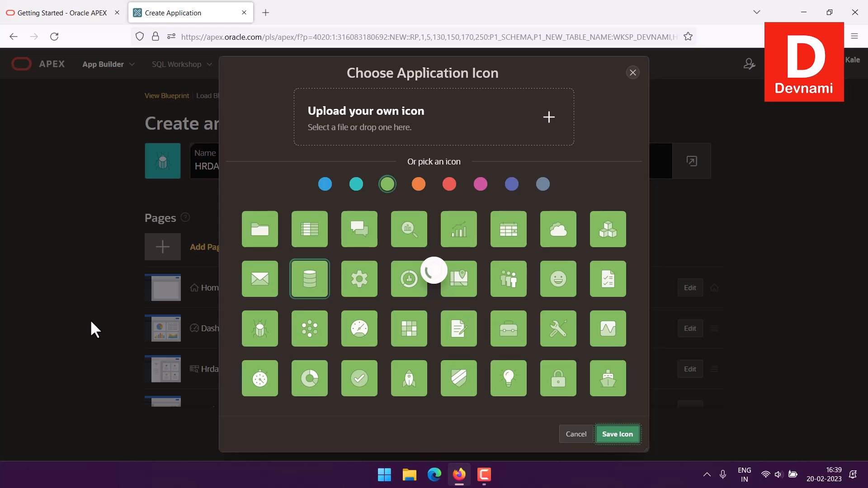
pyautogui.scroll(-3, 92, 312)
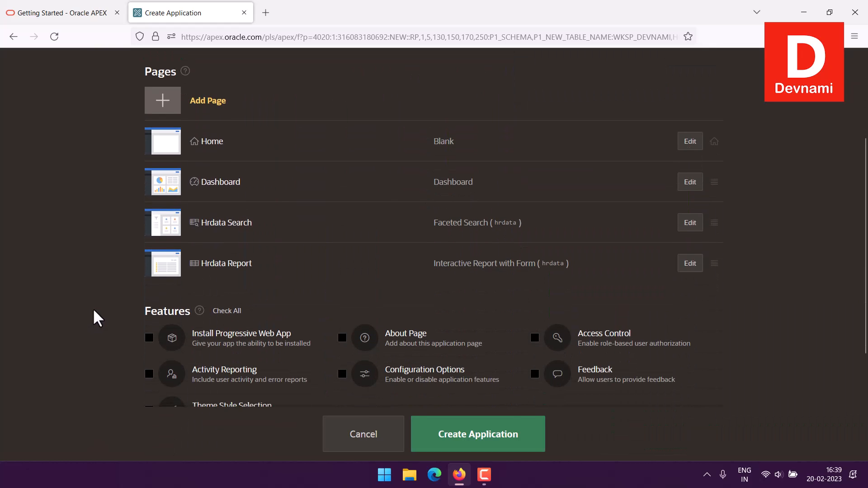
# Enable Activity Reporting, Theme Style Selection, Access Control and Configuration Options, then create the application.
pyautogui.scroll(-2, 93, 308)
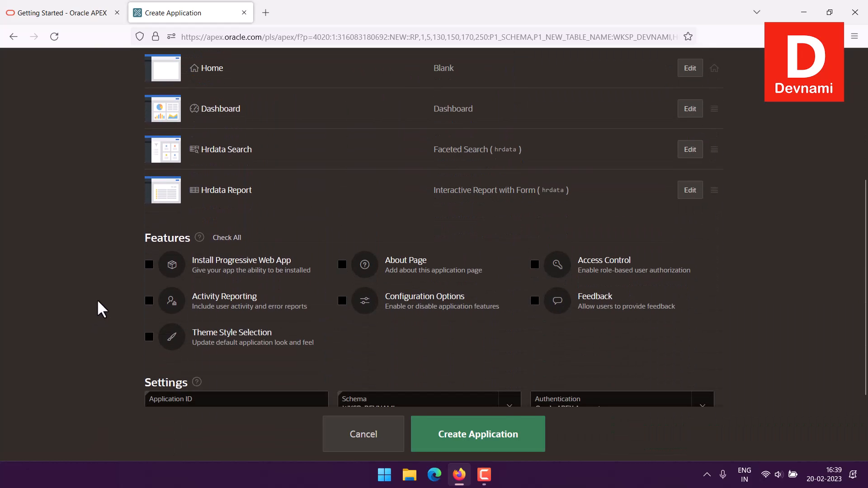
pyautogui.click(149, 301)
pyautogui.click(150, 336)
pyautogui.click(535, 265)
pyautogui.click(343, 301)
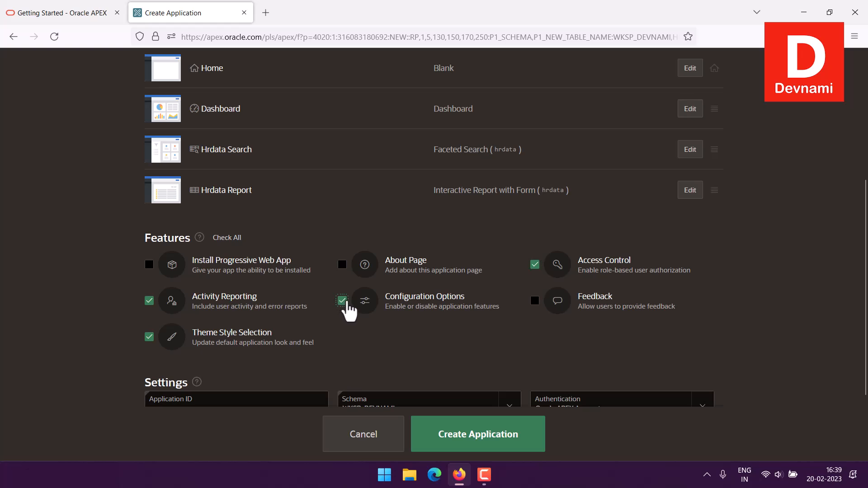
pyautogui.scroll(-2, 801, 296)
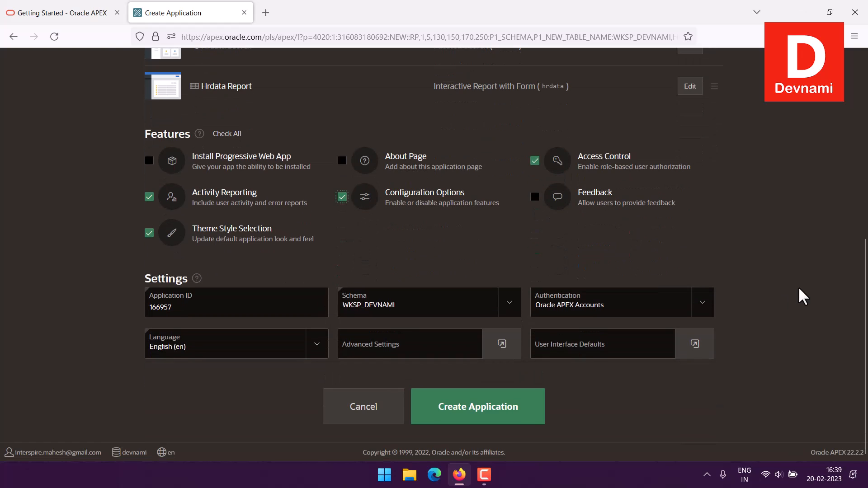
pyautogui.scroll(7, 799, 295)
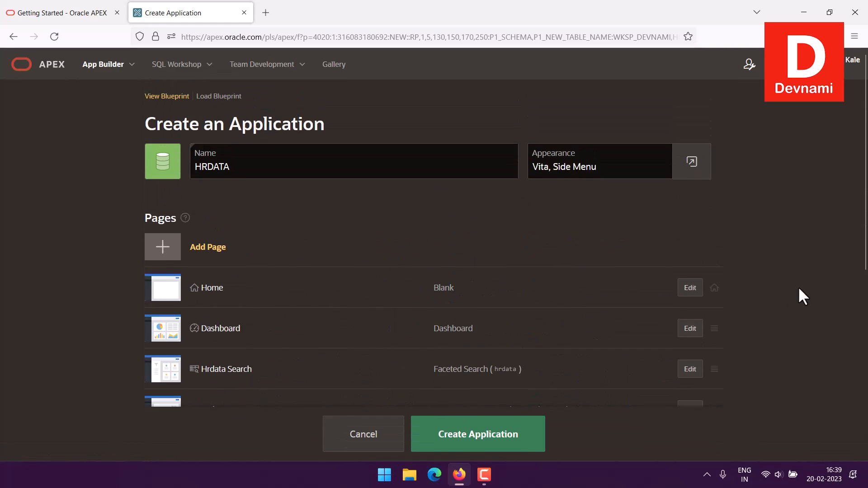
pyautogui.scroll(-7, 535, 428)
pyautogui.click(474, 413)
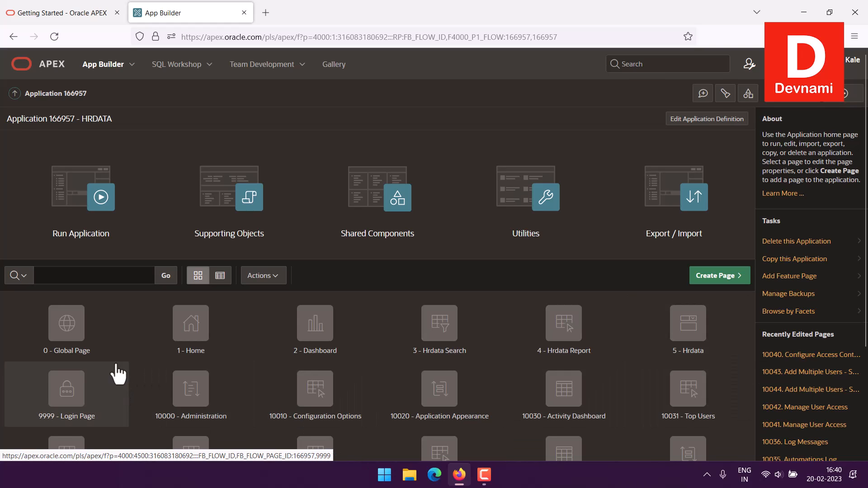
# Run application 166957 from its App Builder home page.
pyautogui.scroll(-3, 513, 406)
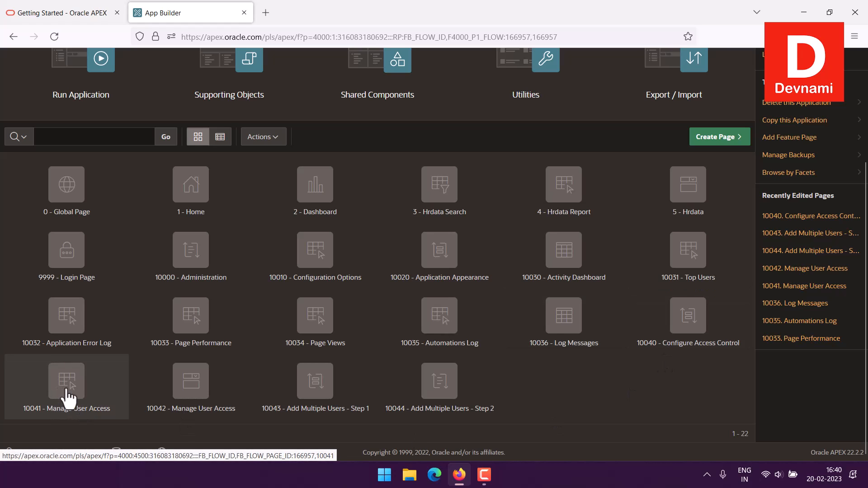
pyautogui.scroll(3, 69, 398)
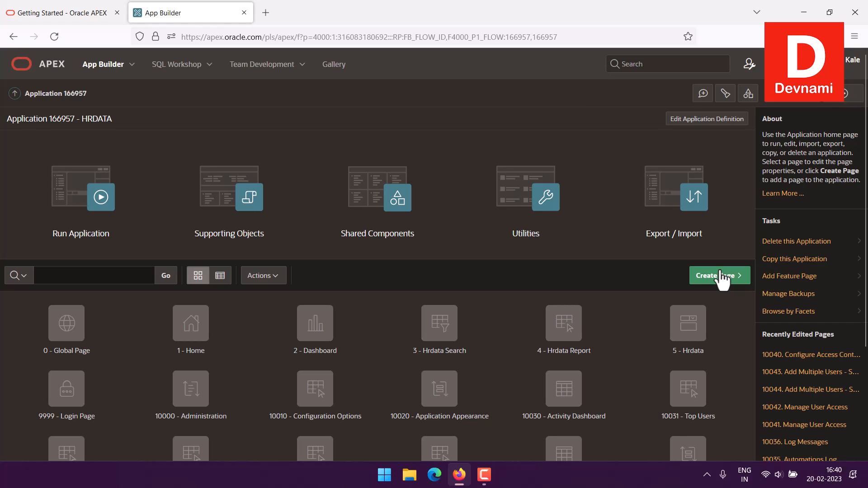
pyautogui.click(79, 239)
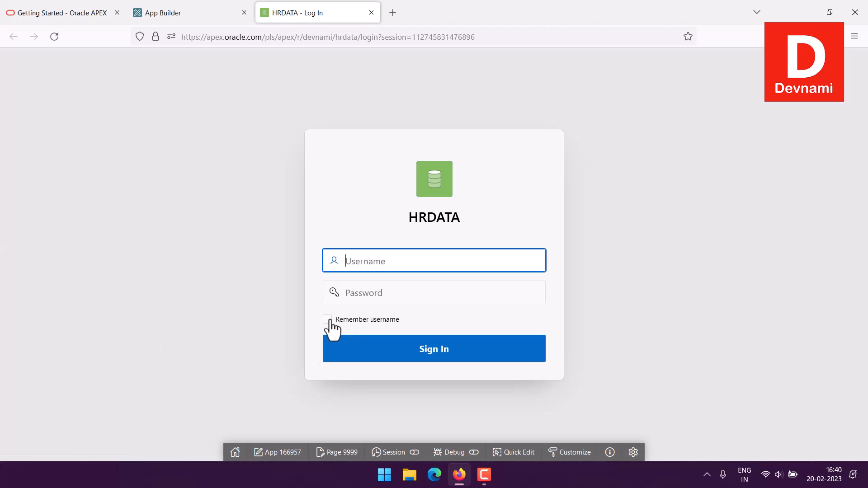
# Tick Remember username and sign in with the account's e-mail username and password.
pyautogui.click(328, 321)
pyautogui.click(362, 270)
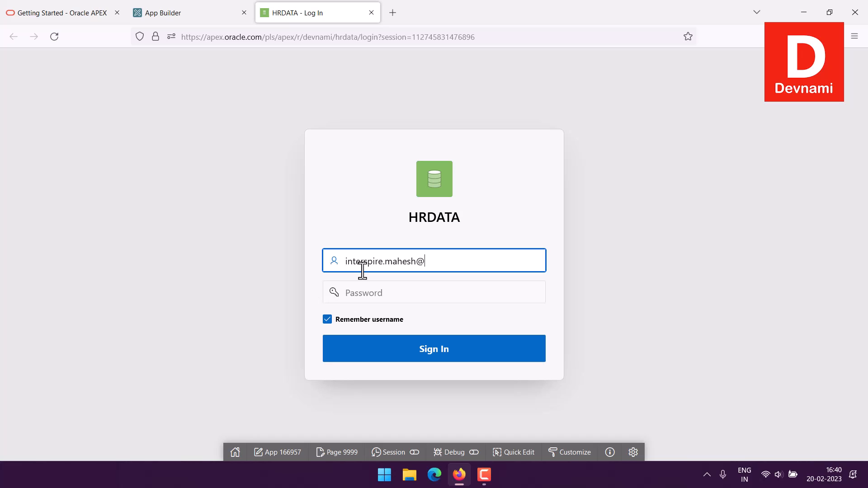
pyautogui.press('Tab')
pyautogui.write('••••')
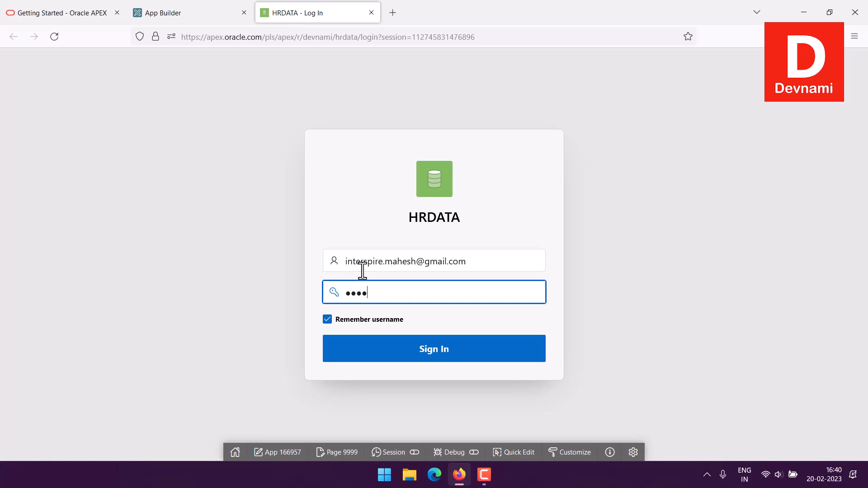
pyautogui.write('••')
pyautogui.press('Return')
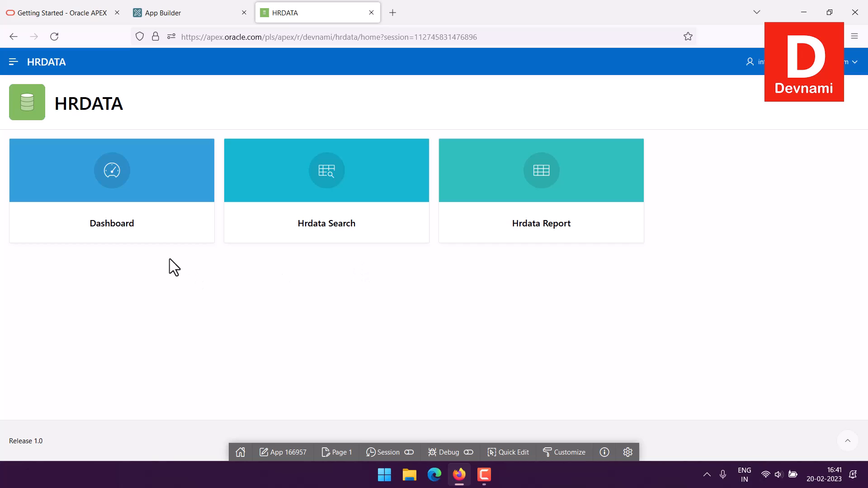
# Check the Dashboard's Department bar chart, then return Home through the side menu.
pyautogui.click(55, 238)
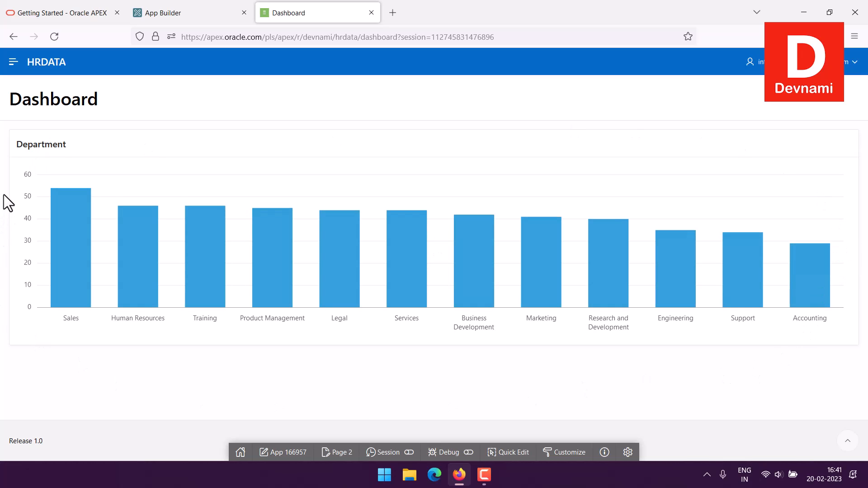
pyautogui.moveTo(121, 256)
pyautogui.click(12, 63)
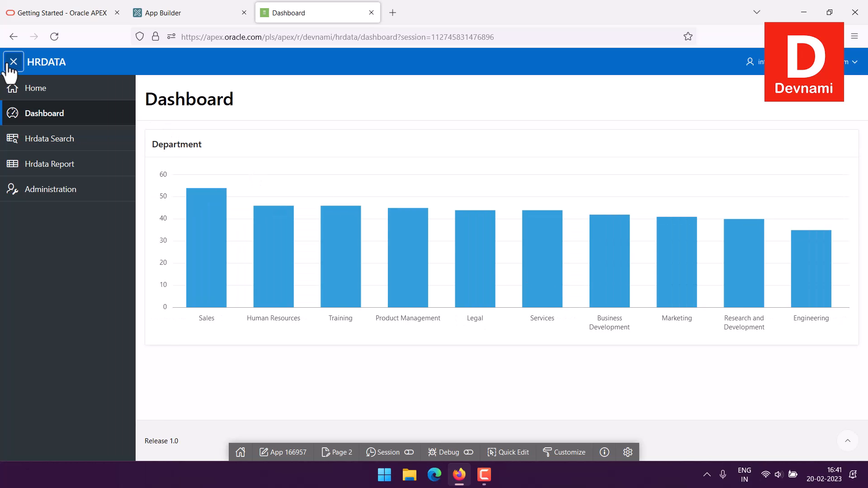
pyautogui.click(50, 89)
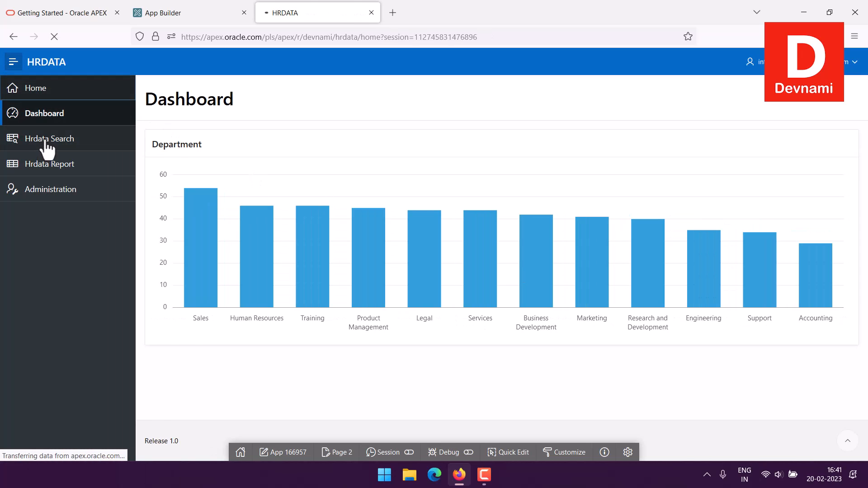
# On Hrdata Search, show all departments, then toggle the Sales and Training filters on and off.
pyautogui.click(365, 213)
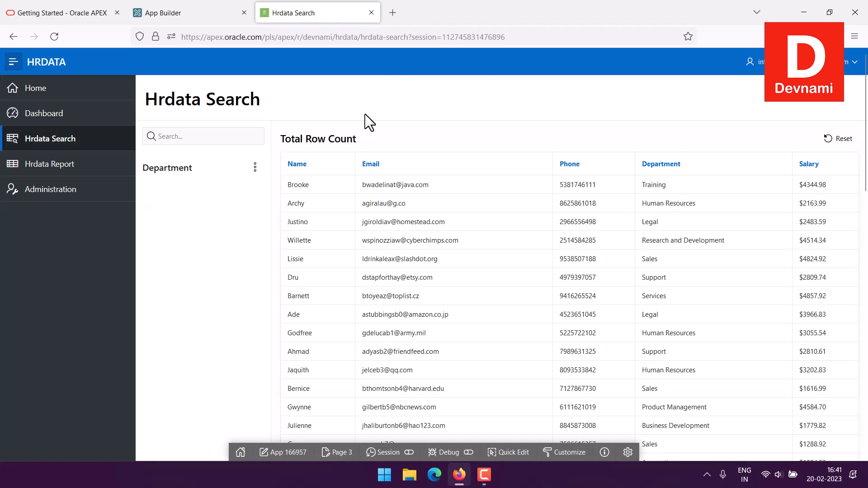
pyautogui.click(159, 286)
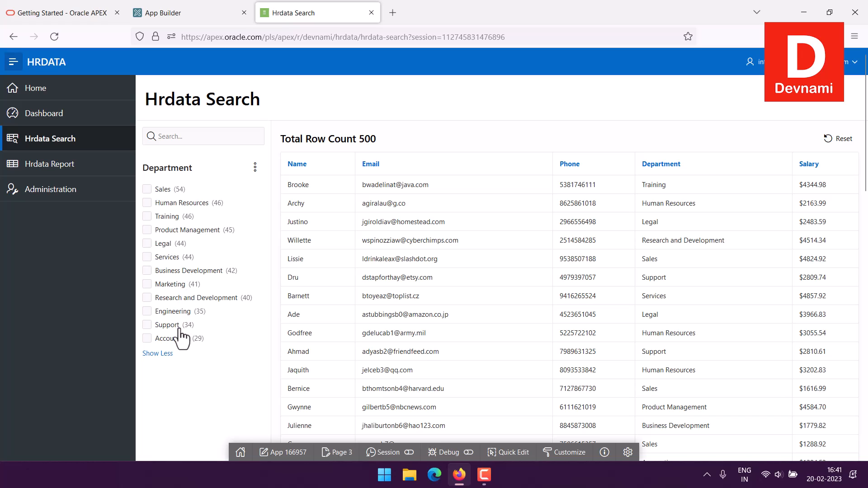
pyautogui.click(150, 190)
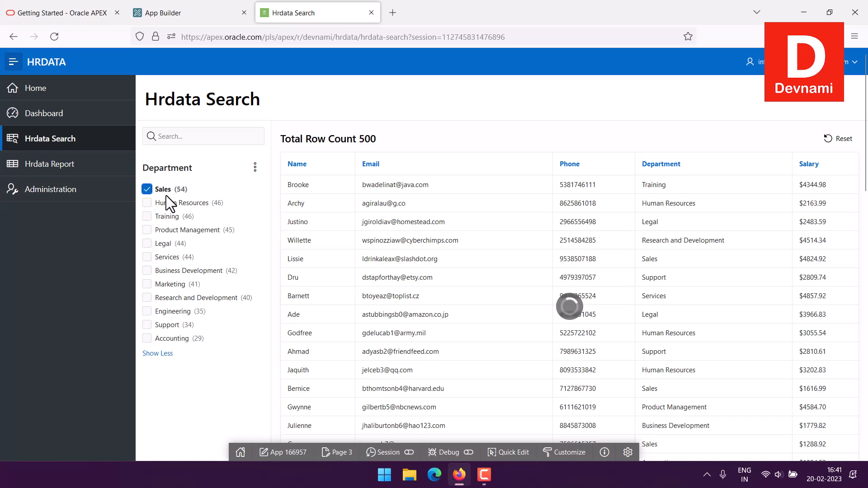
pyautogui.scroll(-10, 503, 246)
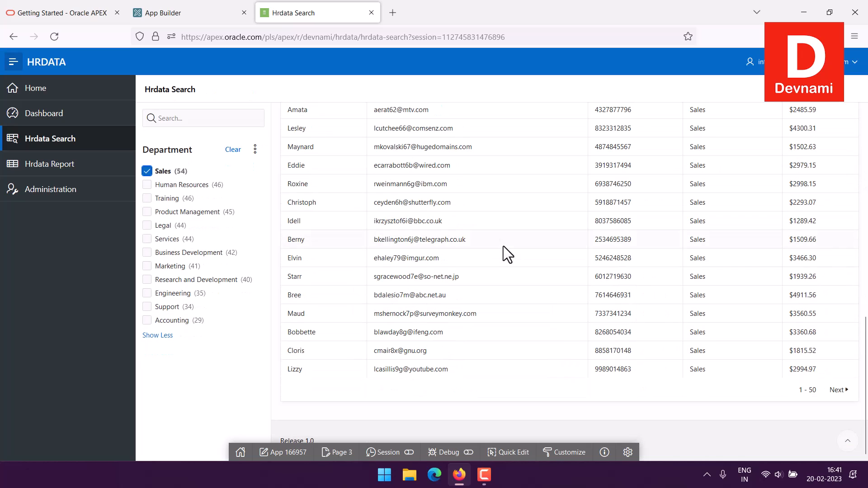
pyautogui.scroll(10, 503, 246)
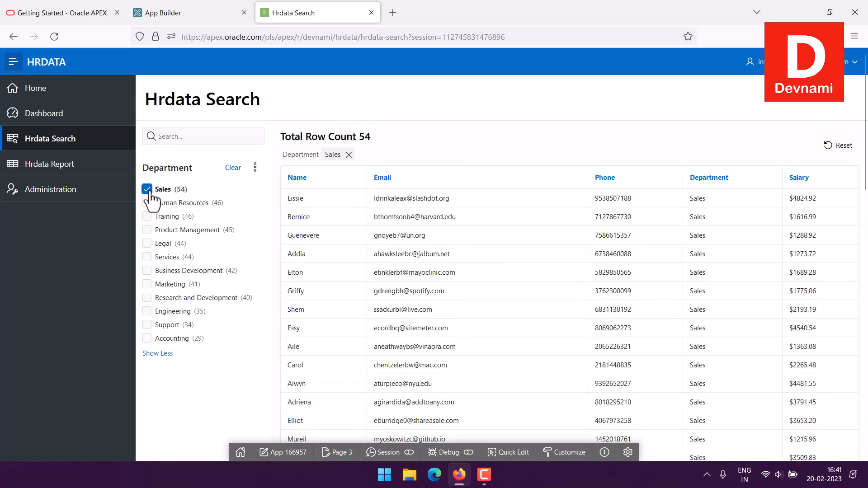
pyautogui.click(148, 190)
pyautogui.click(148, 217)
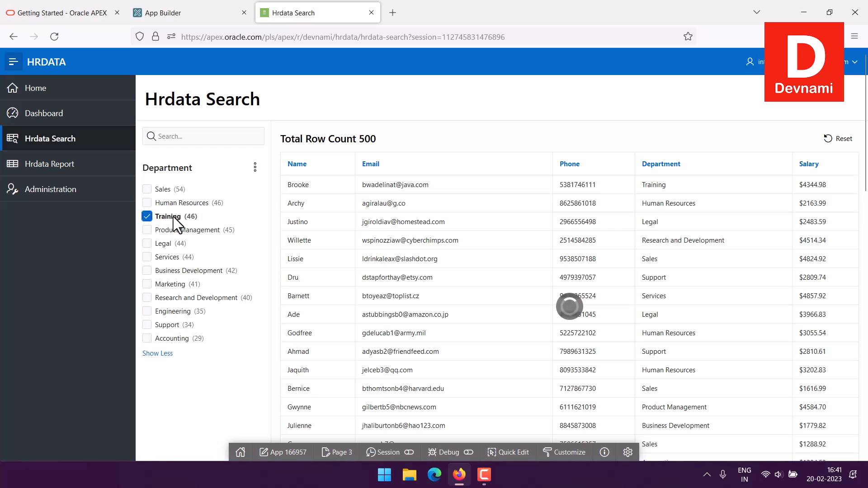
pyautogui.click(147, 217)
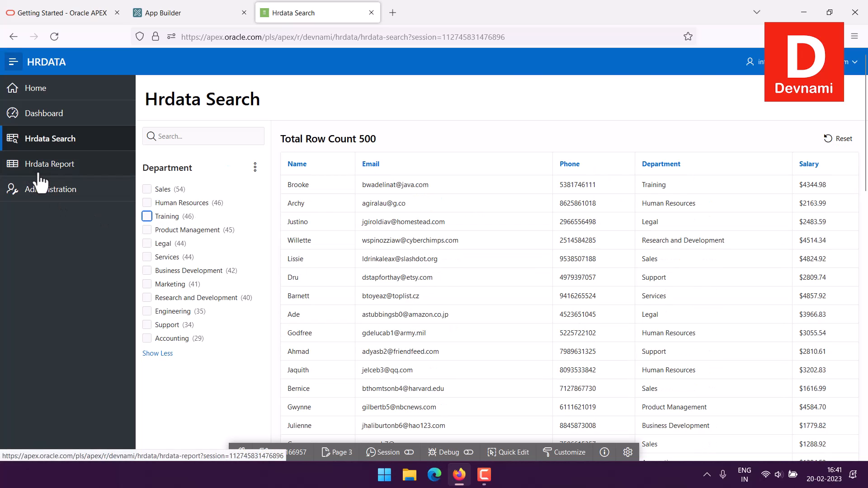
# Preview the Hrdata Report and its blank new-employee form, then close the running app's tab.
pyautogui.click(7, 167)
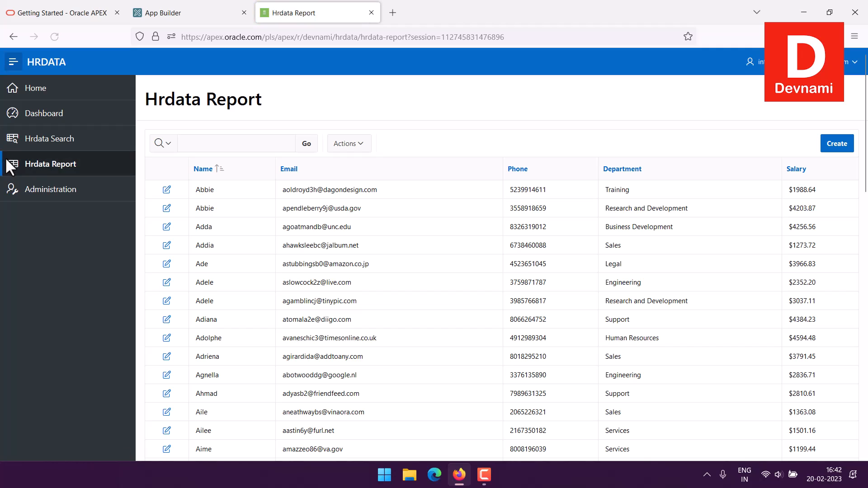
pyautogui.click(844, 151)
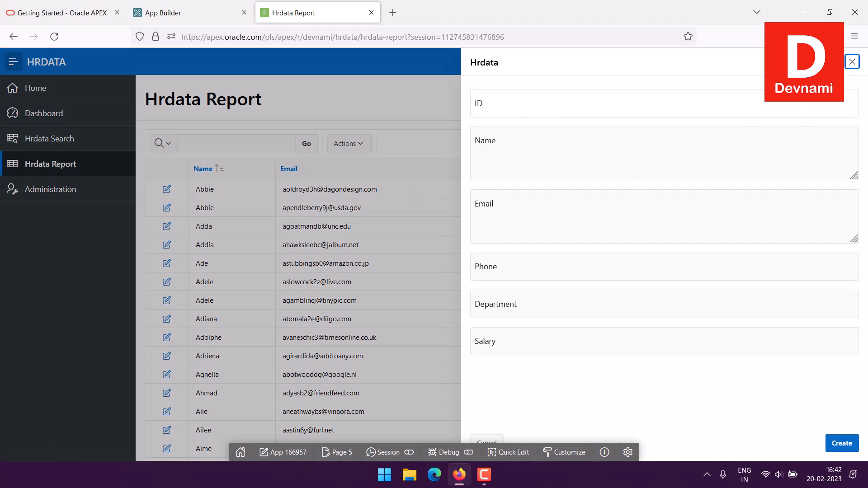
pyautogui.click(852, 63)
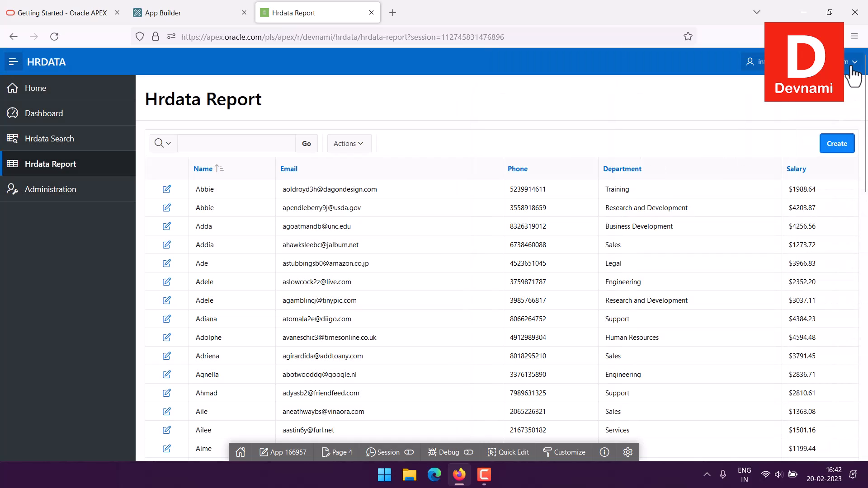
pyautogui.click(371, 12)
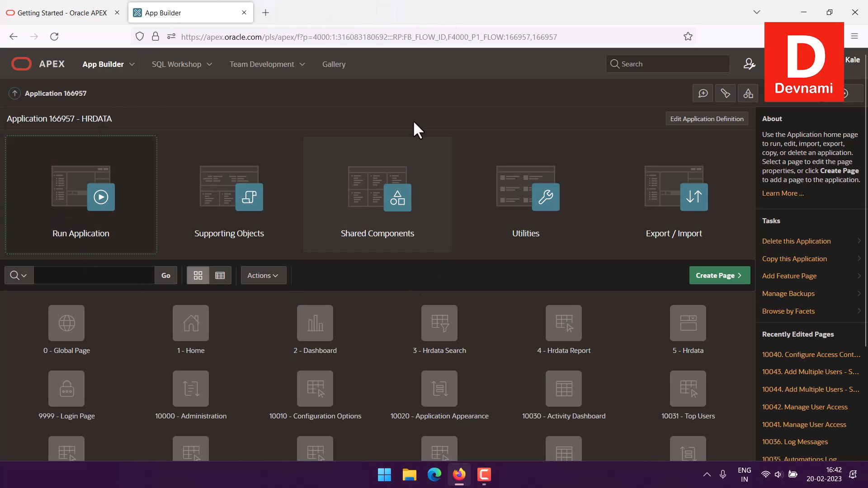
# Start a new page in the app and pick Form as its type.
pyautogui.click(708, 282)
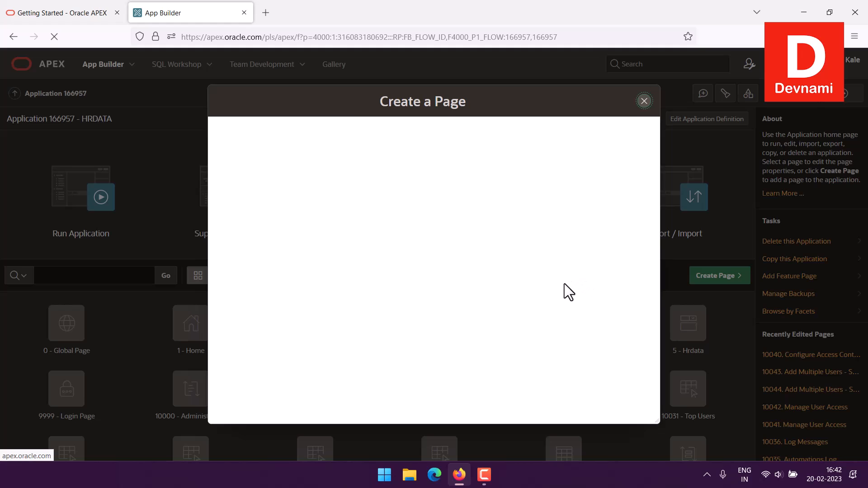
pyautogui.scroll(-2, 493, 267)
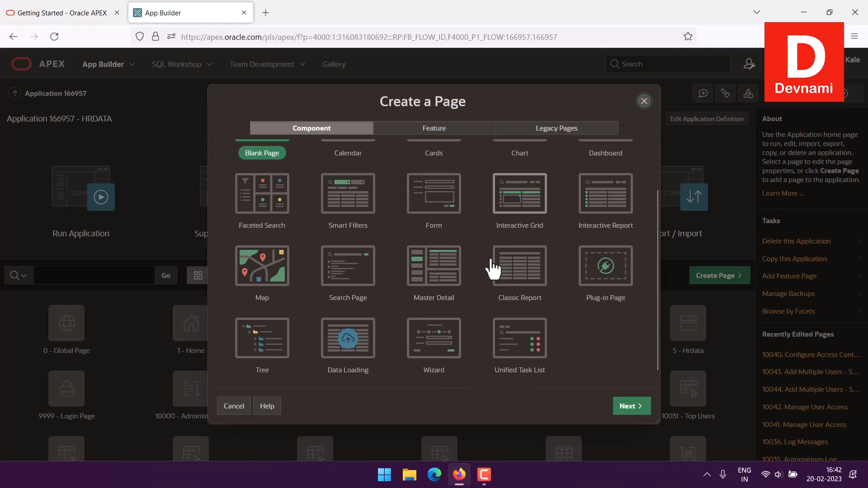
pyautogui.scroll(-1, 491, 267)
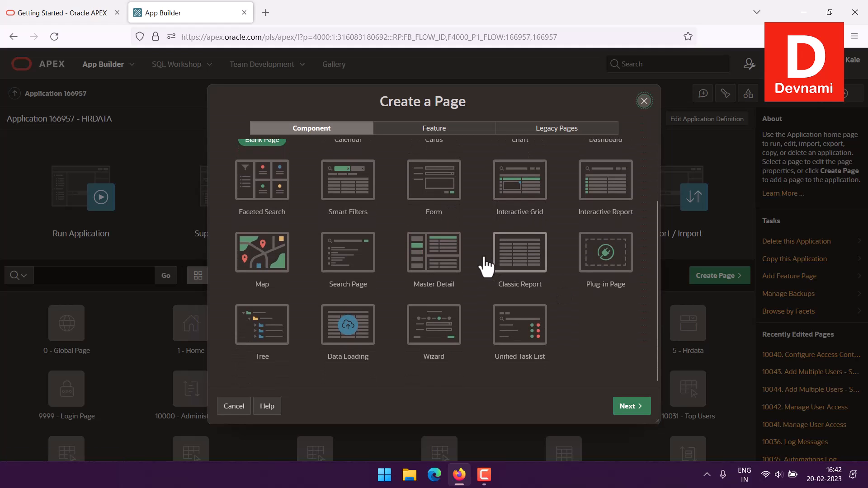
pyautogui.scroll(2, 487, 267)
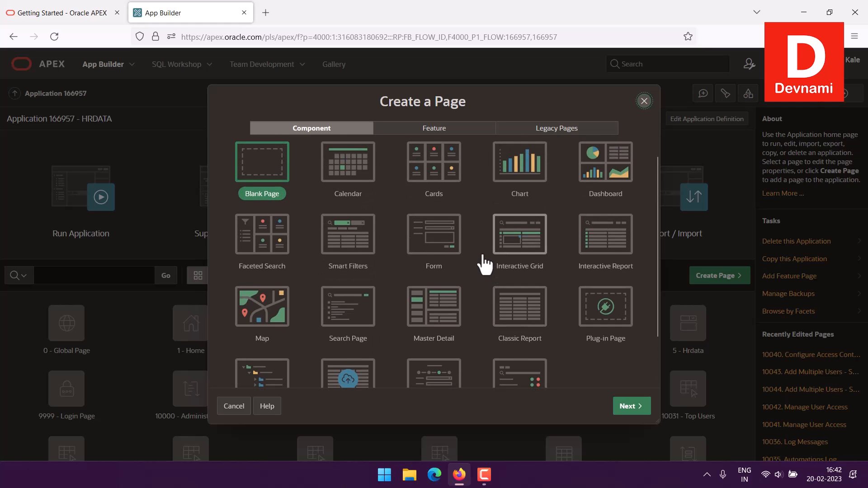
pyautogui.click(445, 260)
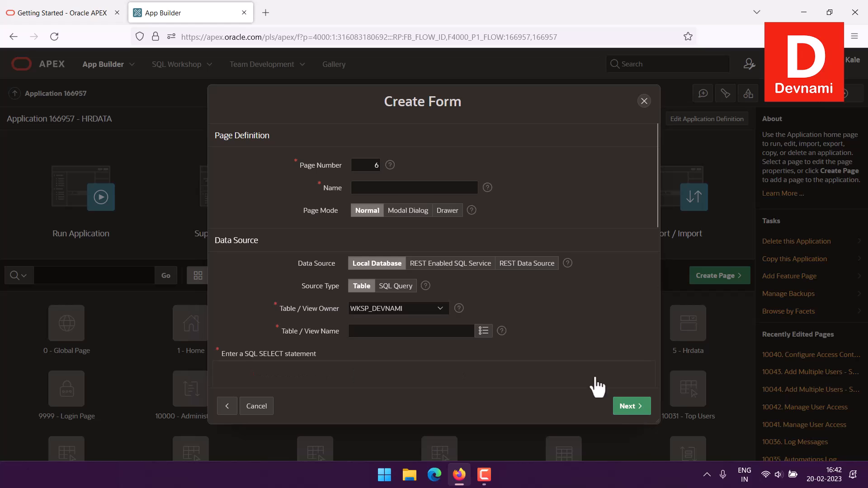
# Name the page 'Add Employee', base it on the HRDATA table, and continue.
pyautogui.click(389, 187)
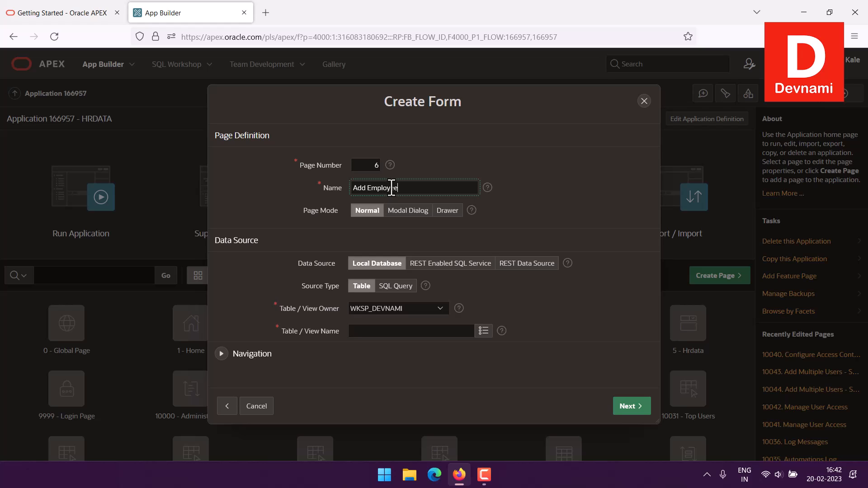
pyautogui.click(484, 332)
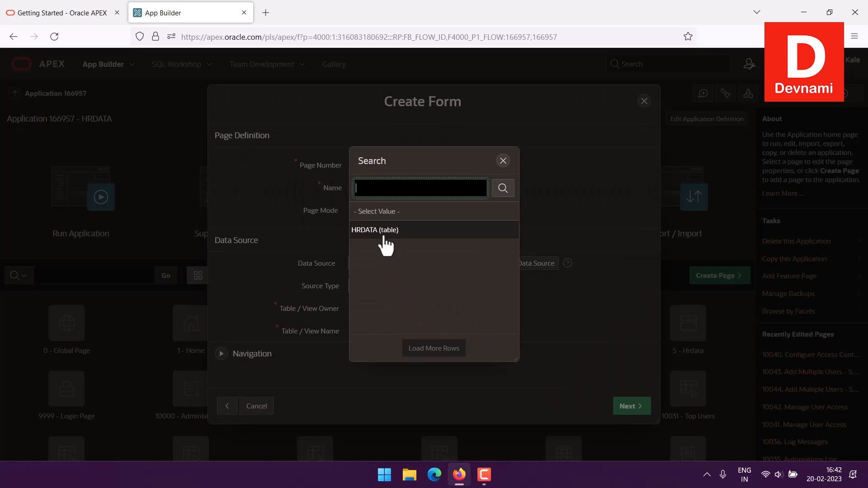
pyautogui.click(387, 231)
pyautogui.click(581, 327)
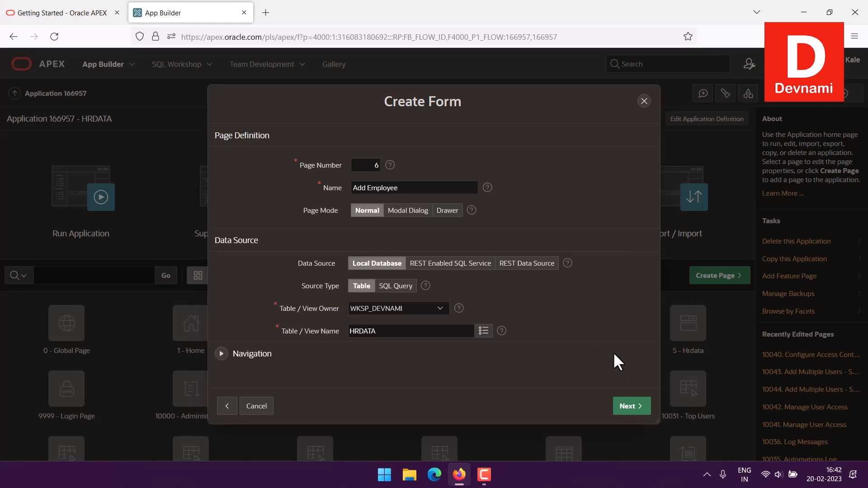
pyautogui.click(633, 407)
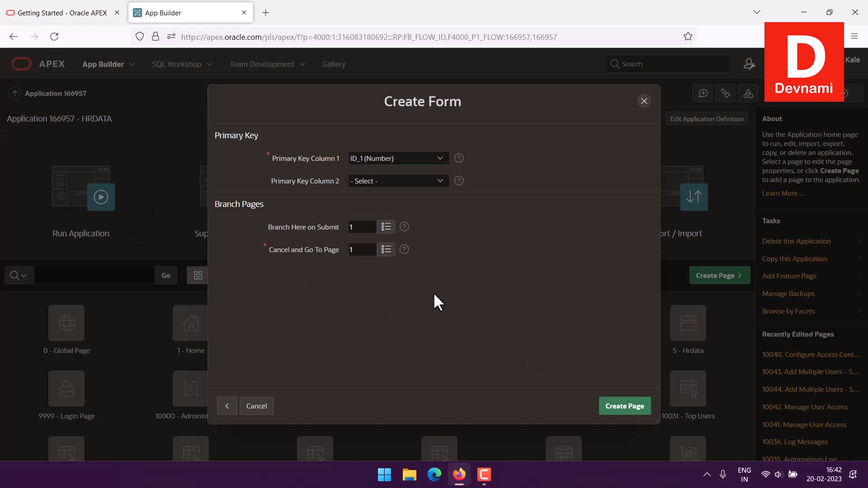
# Create the Add Employee page, review it in Page Designer, and return to application 166957.
pyautogui.click(624, 406)
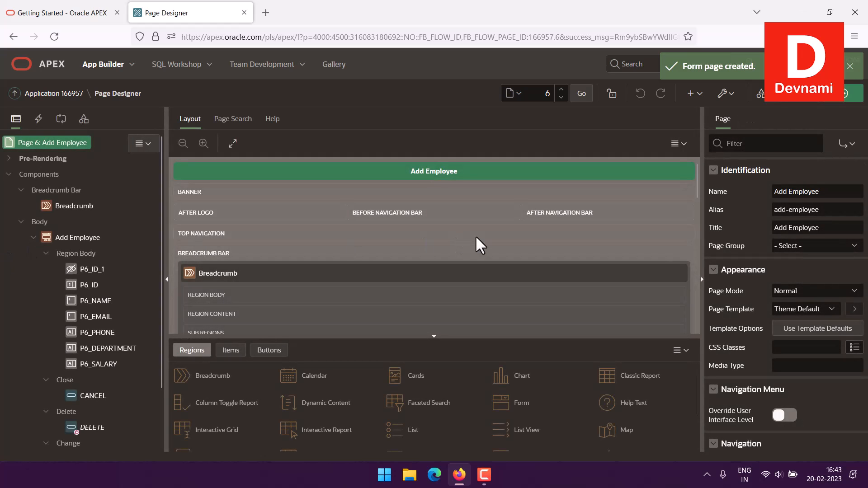
pyautogui.scroll(-10, 485, 218)
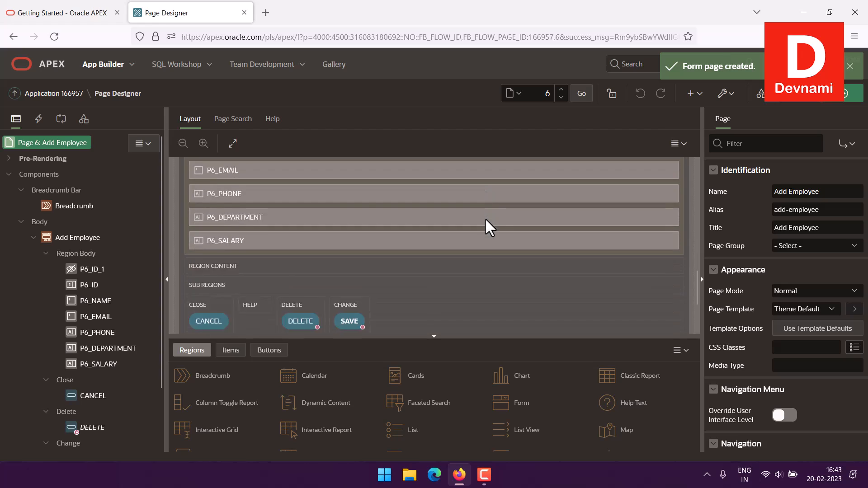
pyautogui.scroll(10, 484, 216)
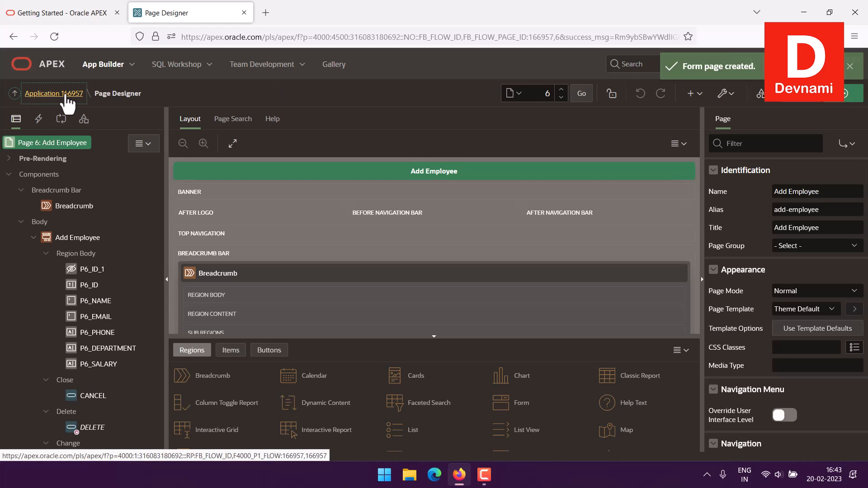
pyautogui.click(66, 95)
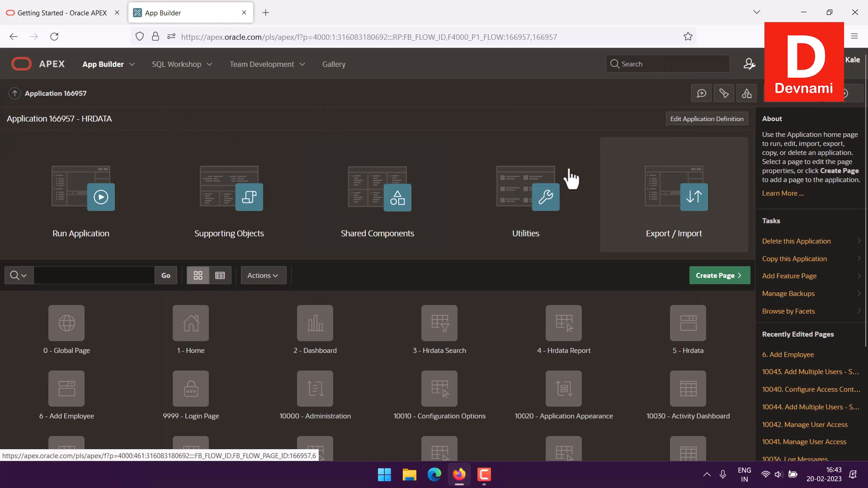
# Run HRDATA and open the new Add Employee page from the navigation menu.
pyautogui.click(130, 202)
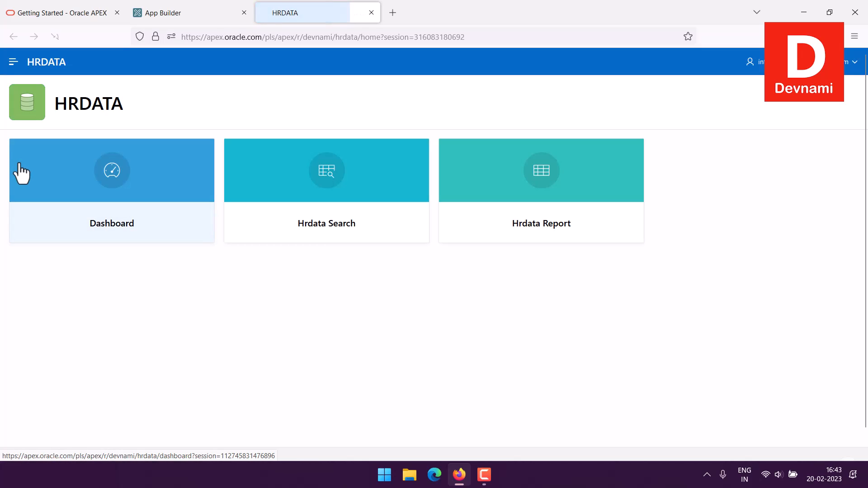
pyautogui.click(14, 62)
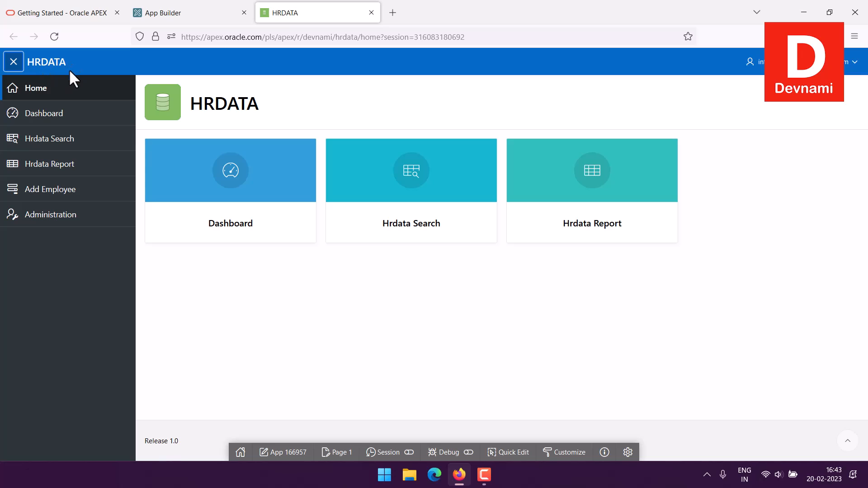
pyautogui.click(63, 194)
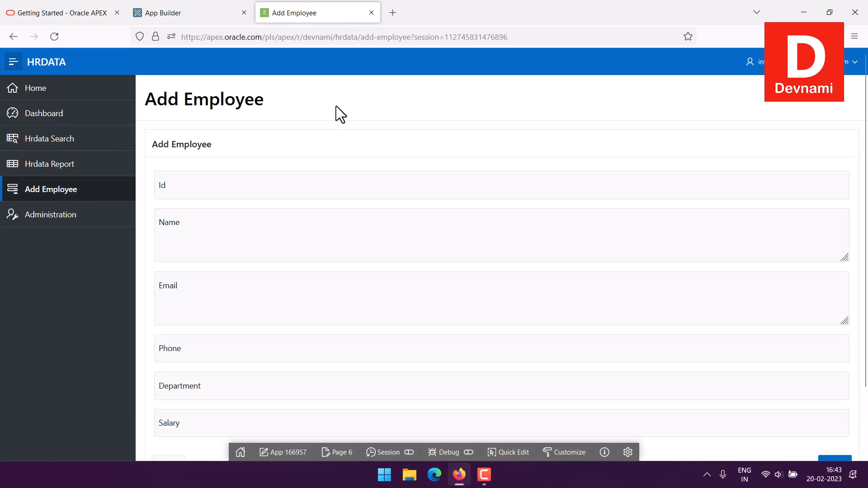
# Click through the Id, Name, Email, Phone, Department and Salary fields of the form.
pyautogui.click(184, 187)
pyautogui.click(200, 234)
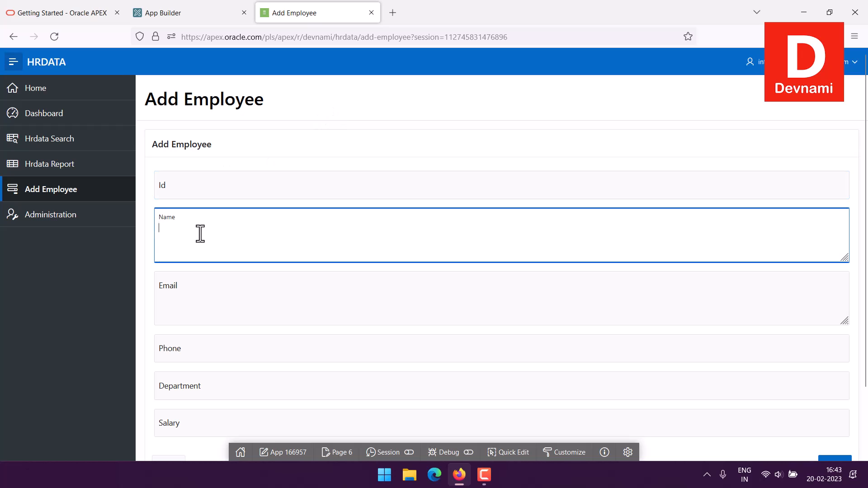
pyautogui.scroll(-1, 237, 235)
pyautogui.click(225, 233)
pyautogui.click(226, 273)
pyautogui.click(225, 303)
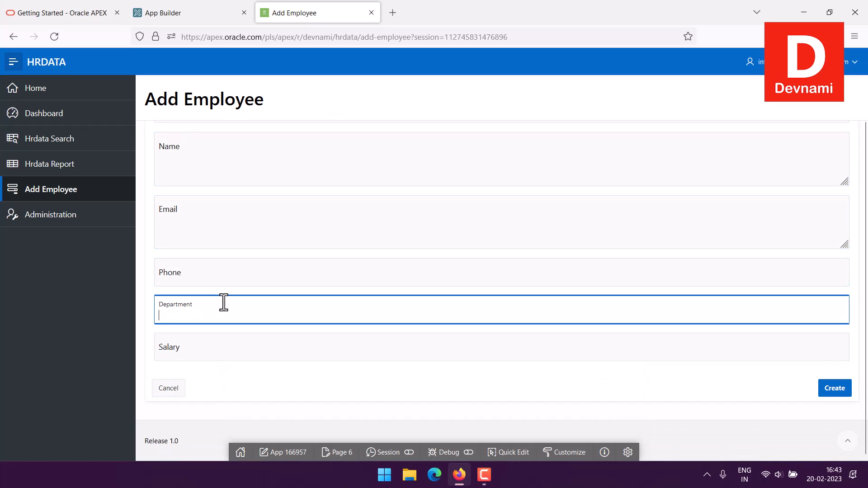
pyautogui.click(226, 338)
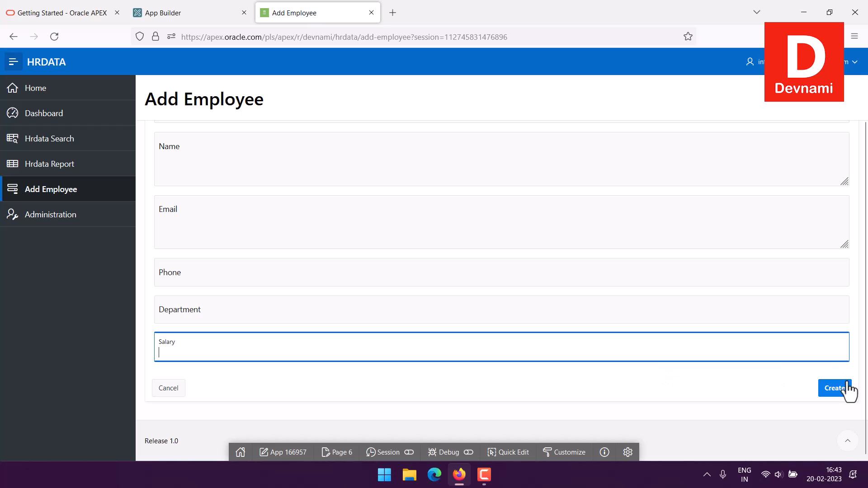
pyautogui.click(729, 370)
pyautogui.scroll(2, 674, 201)
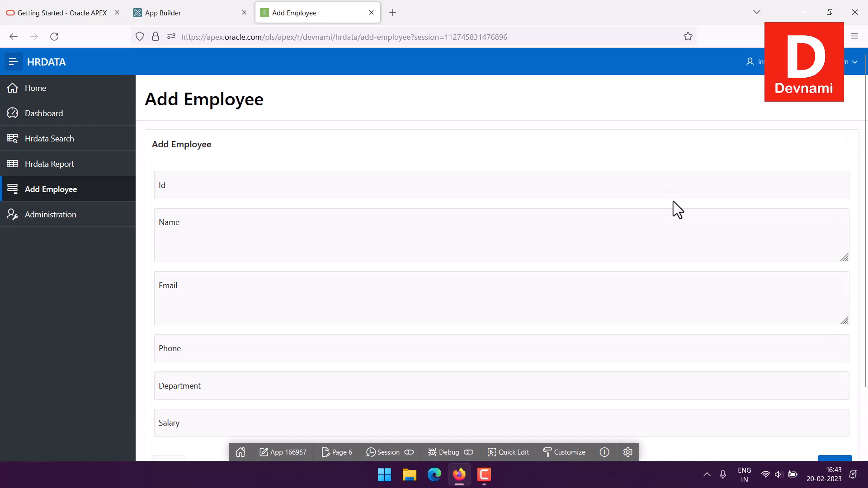
# Return to the app's home page and briefly highlight the HRDATA title.
pyautogui.click(30, 87)
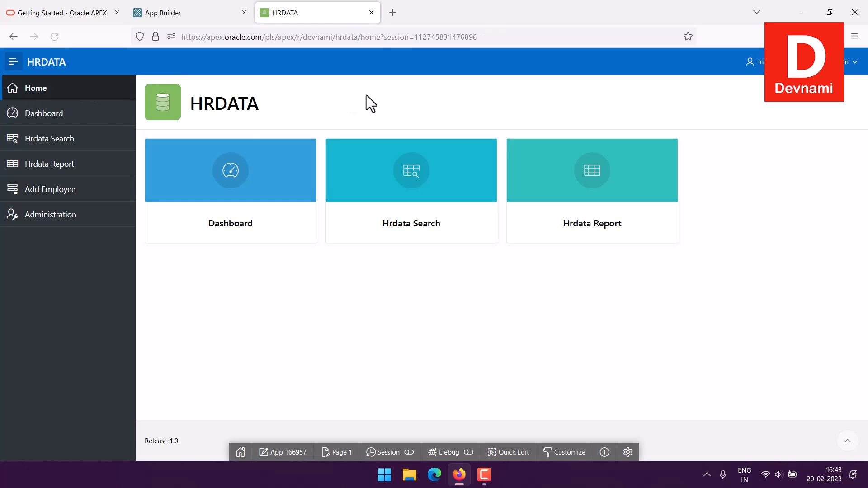
pyautogui.moveTo(200, 104); pyautogui.dragTo(268, 99)
pyautogui.click(262, 102)
# Close the running HRDATA tab and open application 166957's Export / Import page.
pyautogui.click(215, 15)
pyautogui.click(372, 12)
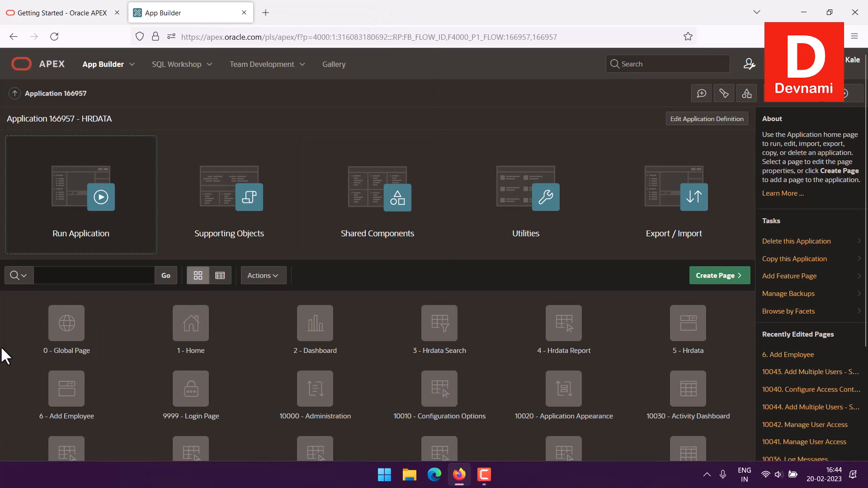
pyautogui.scroll(-3, 2, 344)
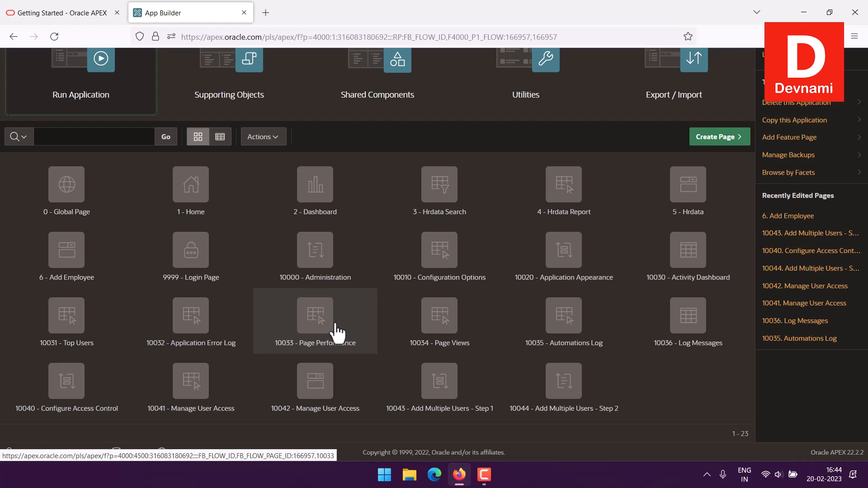
pyautogui.click(649, 119)
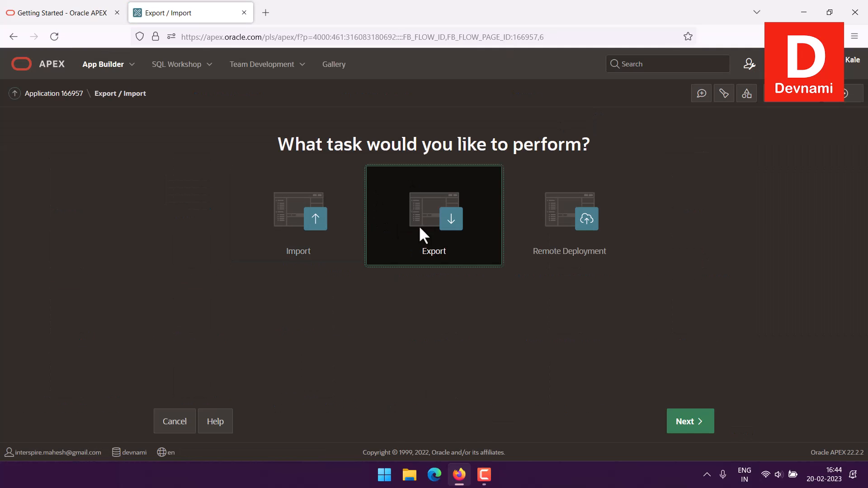
# Export application 166957 HRDATA to f166957.sql and dismiss the downloads panel.
pyautogui.click(452, 219)
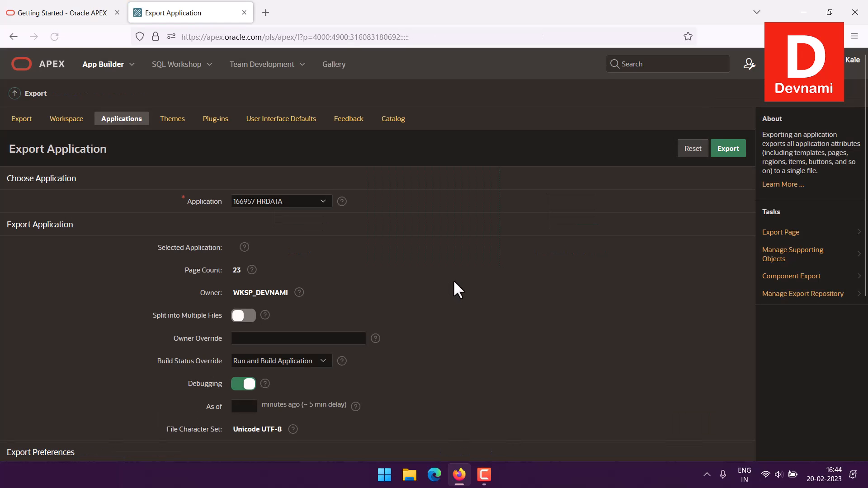
pyautogui.scroll(-5, 376, 262)
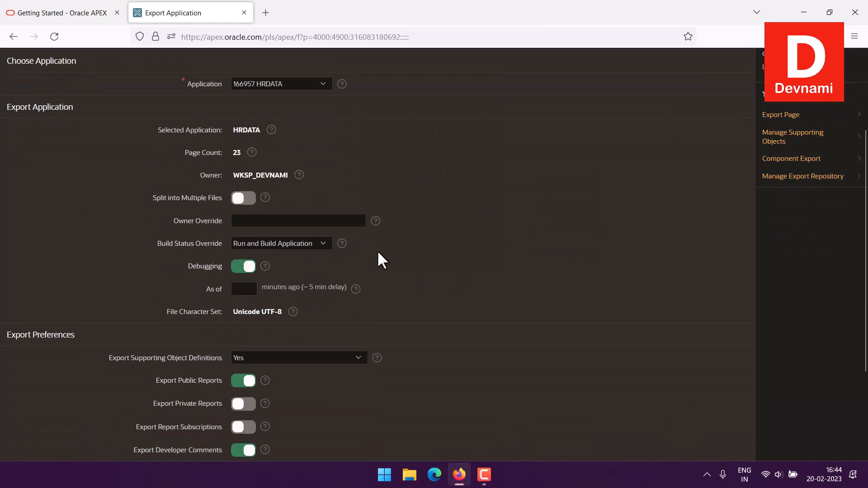
pyautogui.scroll(5, 378, 252)
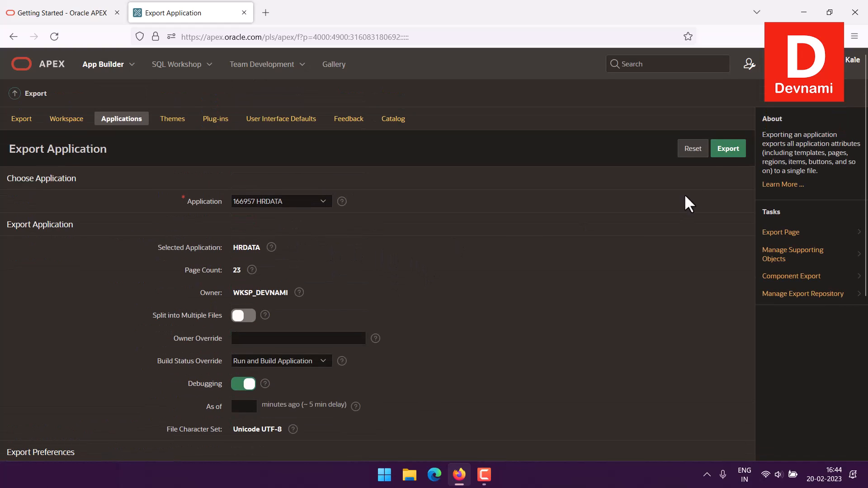
pyautogui.click(729, 151)
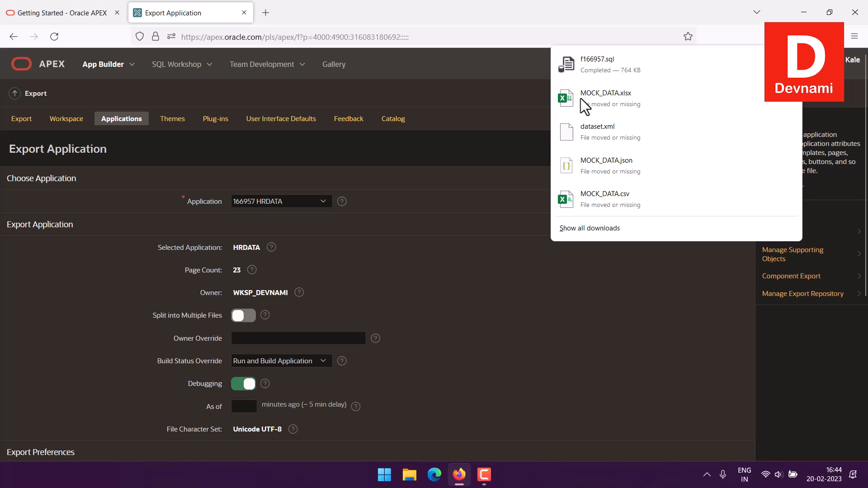
pyautogui.click(503, 138)
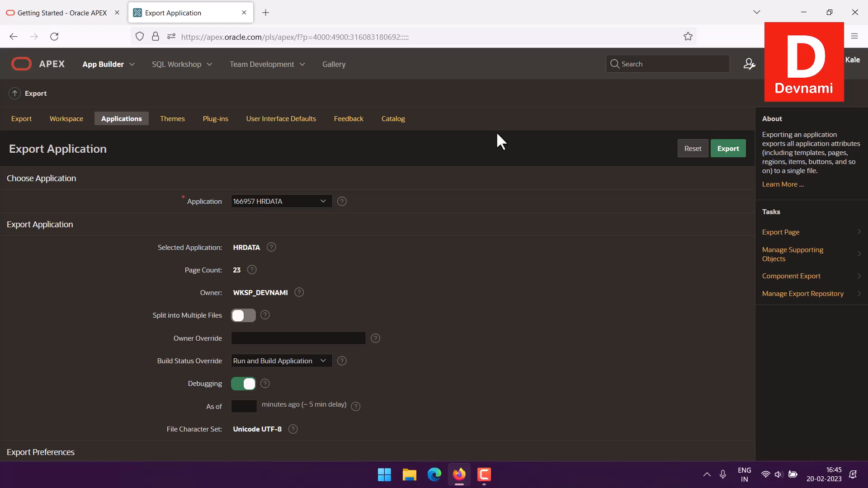
# Go up to the application list and reopen HRDATA for editing.
pyautogui.click(15, 95)
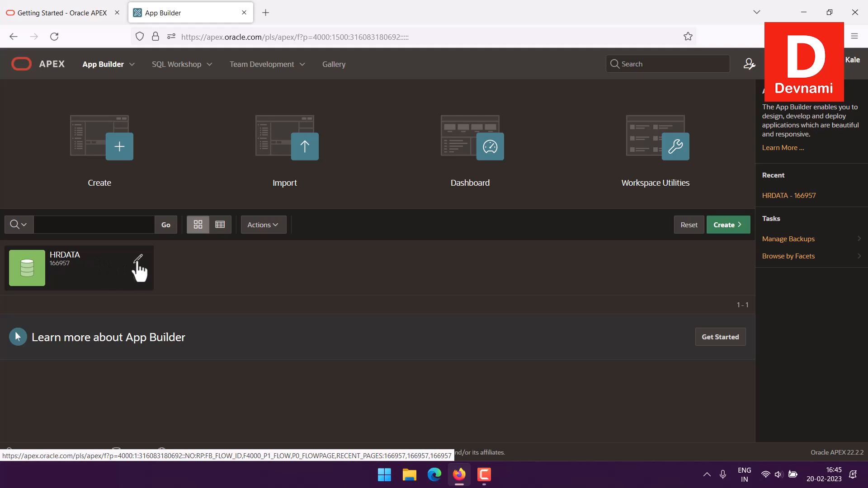
pyautogui.click(138, 261)
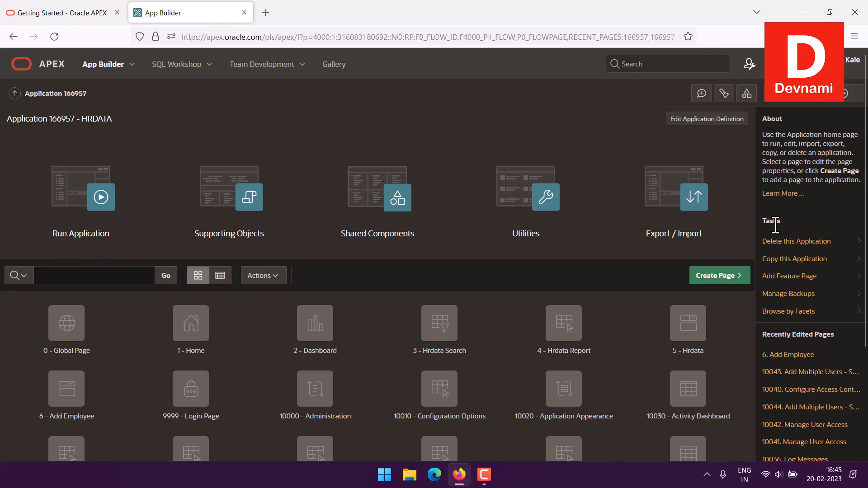
# Review HRDATA's page list on the delete screen and permanently delete application 166957.
pyautogui.click(776, 243)
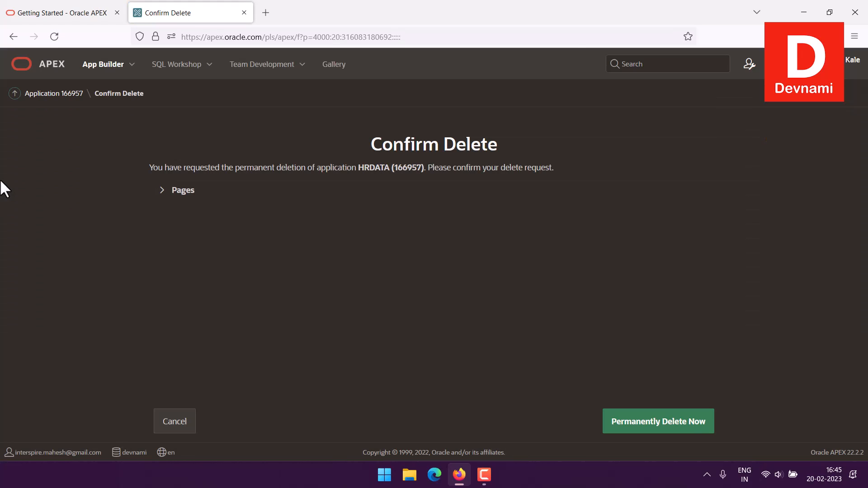
pyautogui.click(164, 192)
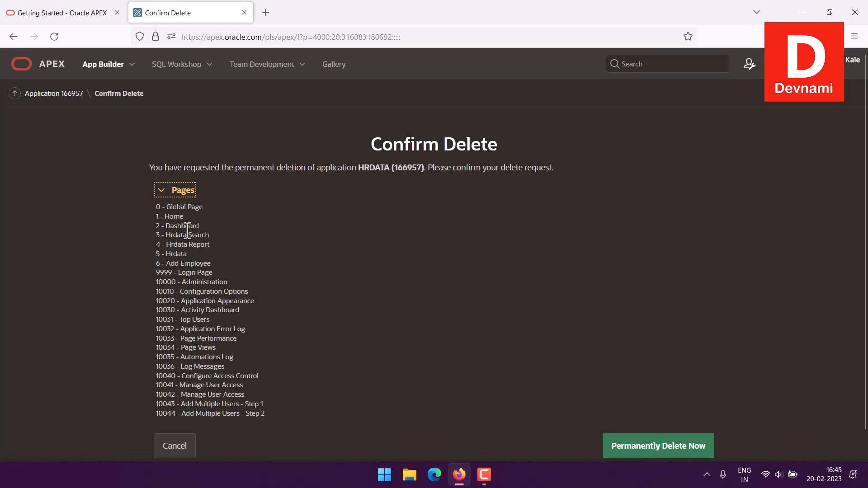
pyautogui.scroll(-2, 329, 259)
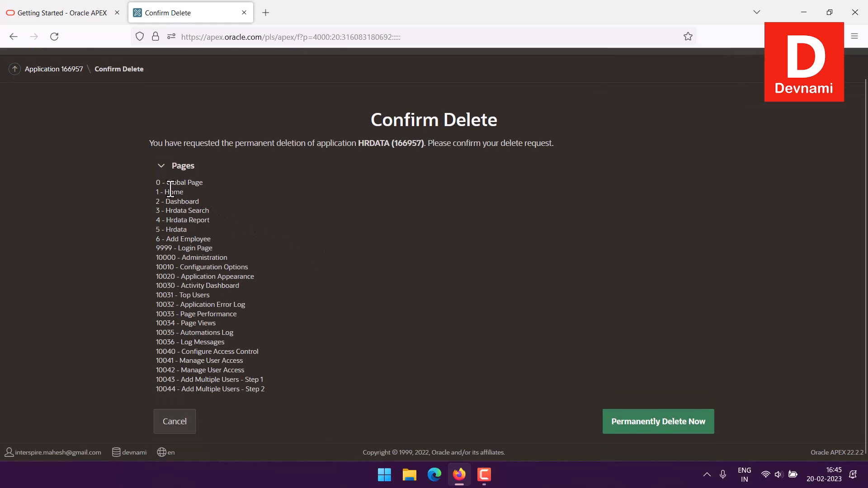
pyautogui.moveTo(156, 180)
pyautogui.mouseDown()
pyautogui.moveTo(267, 387)
pyautogui.moveTo(165, 220)
pyautogui.moveTo(153, 180)
pyautogui.mouseUp()
pyautogui.click(153, 181)
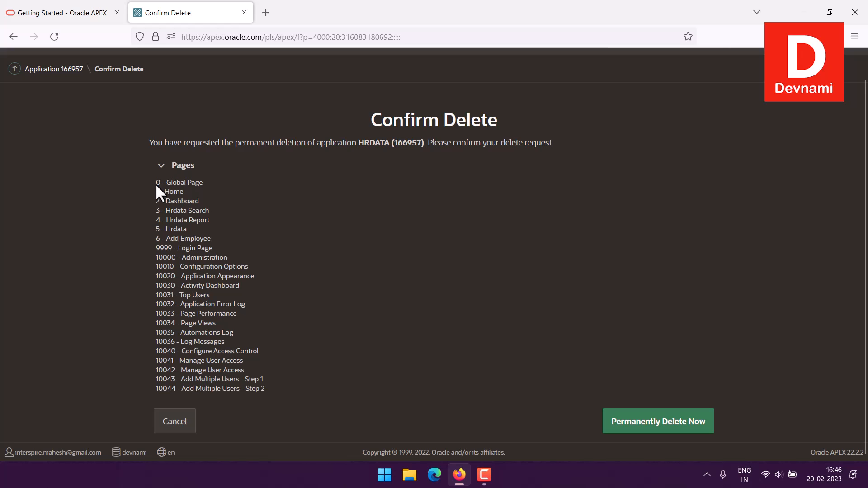
pyautogui.moveTo(155, 183); pyautogui.dragTo(253, 343)
pyautogui.click(252, 343)
pyautogui.click(623, 423)
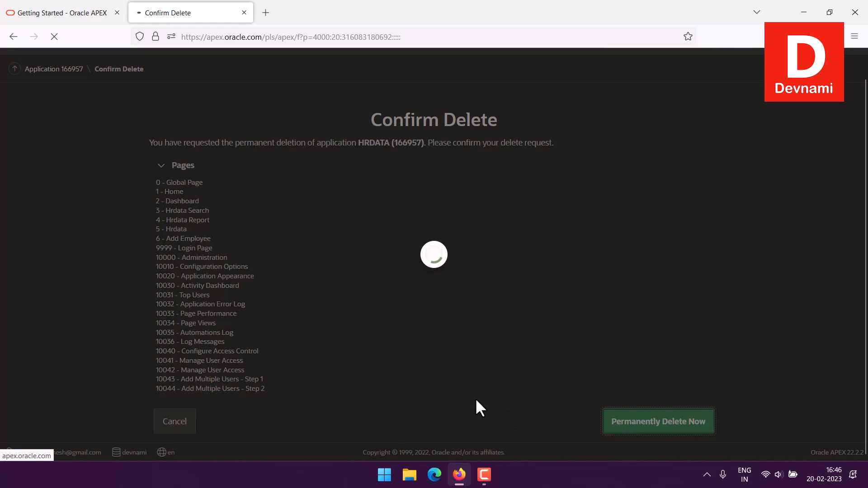